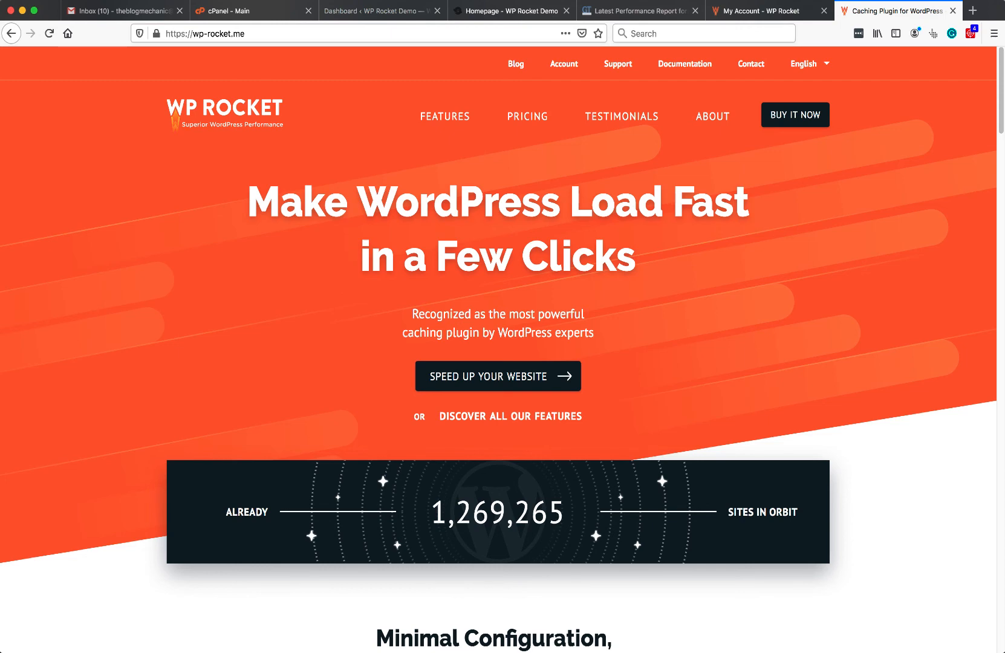
Step: Look at the WP Rocket Demo homepage and the site's latest GTmetrix performance report
{"action": "left_click", "coordinate": [494, 12]}
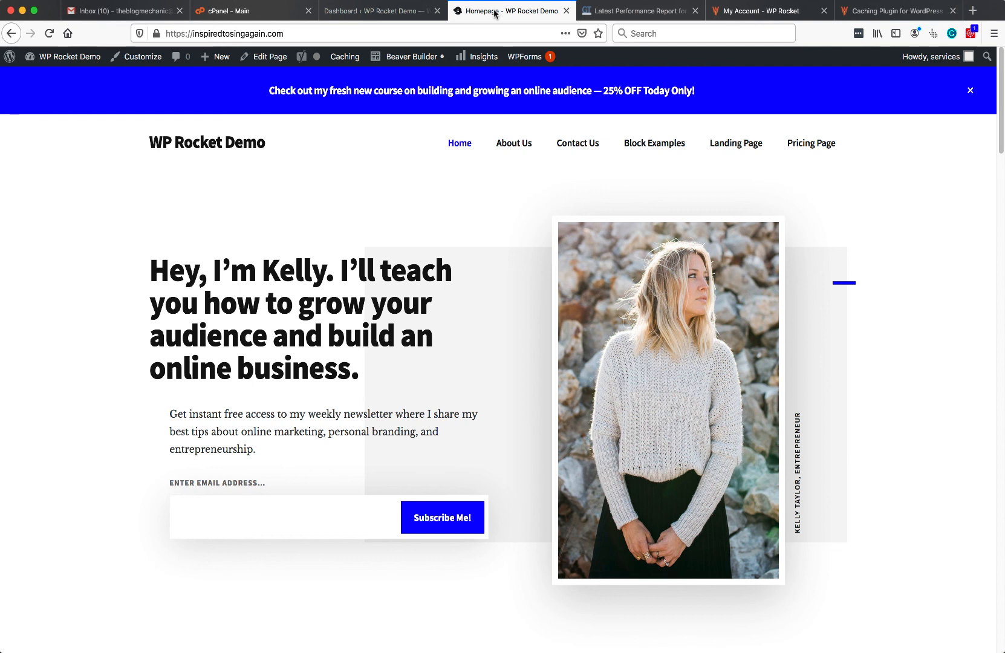
{"action": "left_click", "coordinate": [607, 13]}
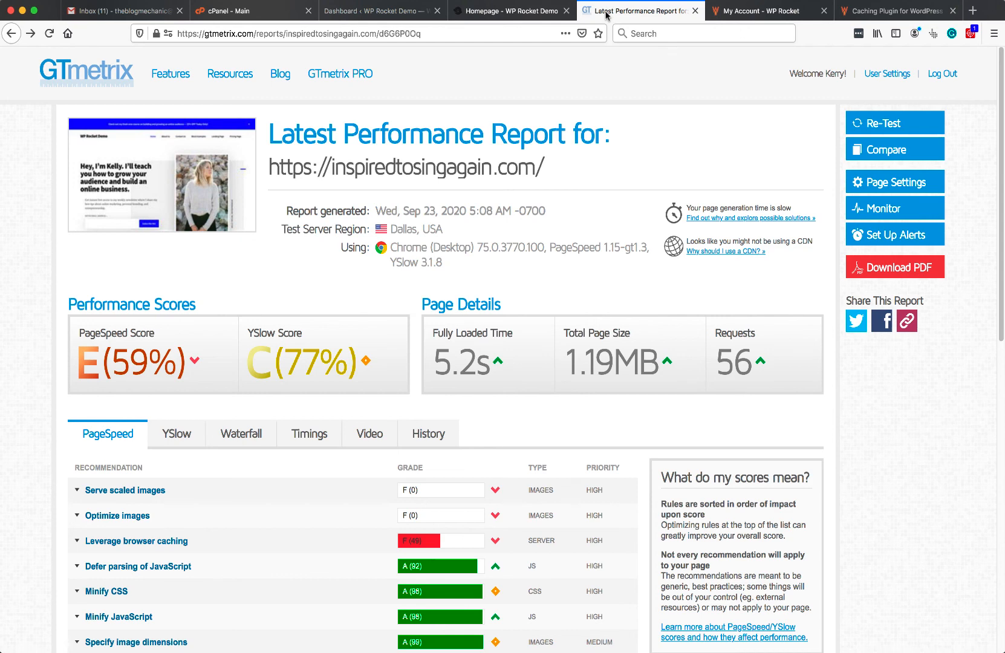
Step: Download wp-rocket_3.7.1.1.zip from the WP Rocket account page and place the file on the desktop
{"action": "left_click", "coordinate": [731, 12]}
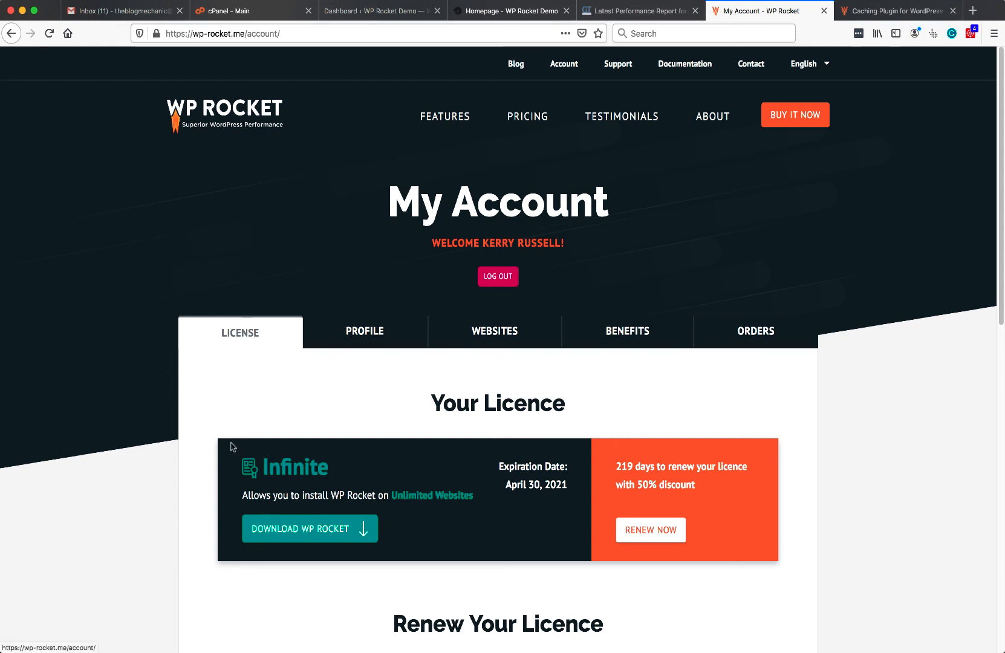
{"action": "left_click", "coordinate": [284, 528]}
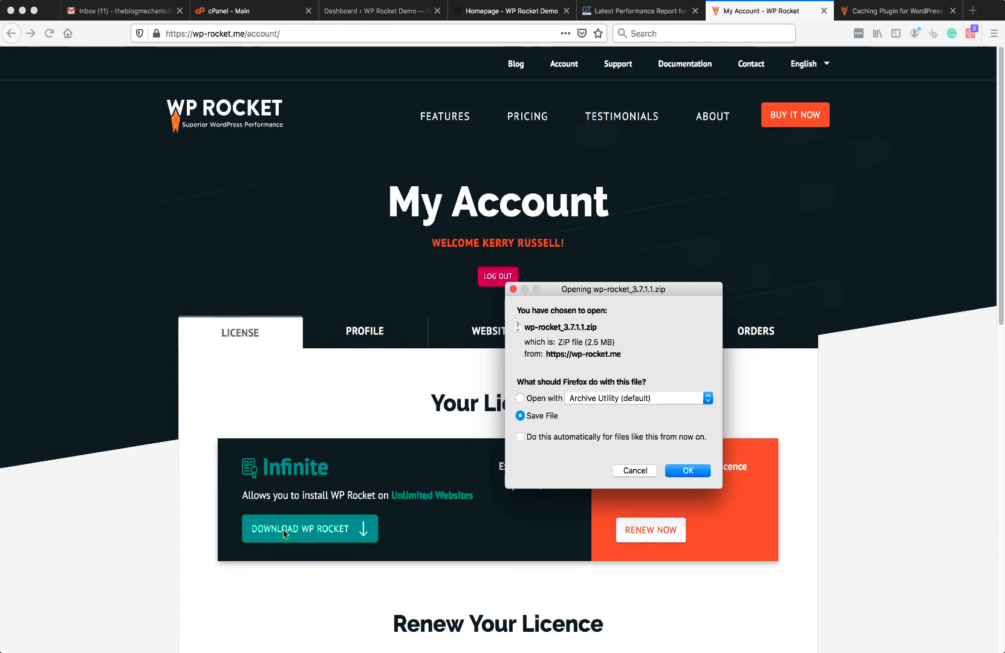
{"action": "left_click", "coordinate": [681, 472]}
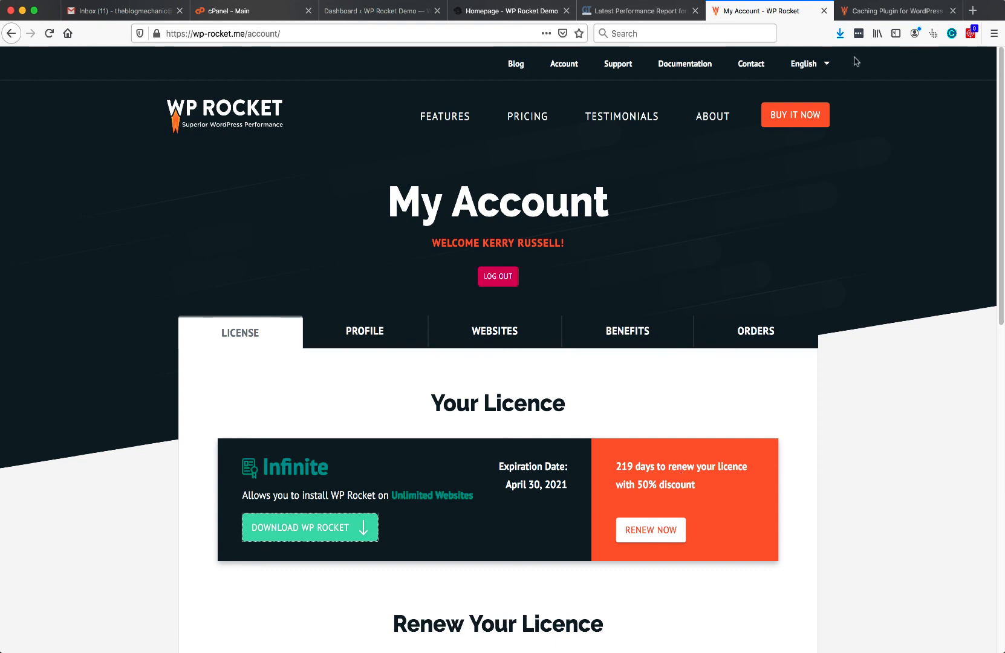
{"action": "left_click", "coordinate": [840, 35]}
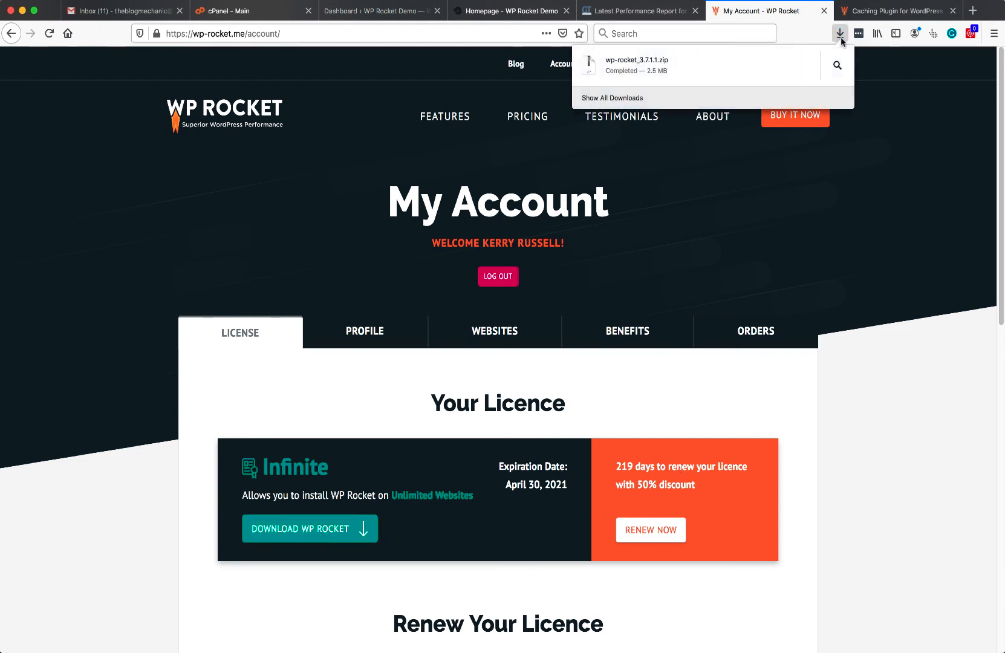
{"action": "left_click_drag", "start_coordinate": [650, 66], "coordinate": [1004, 487]}
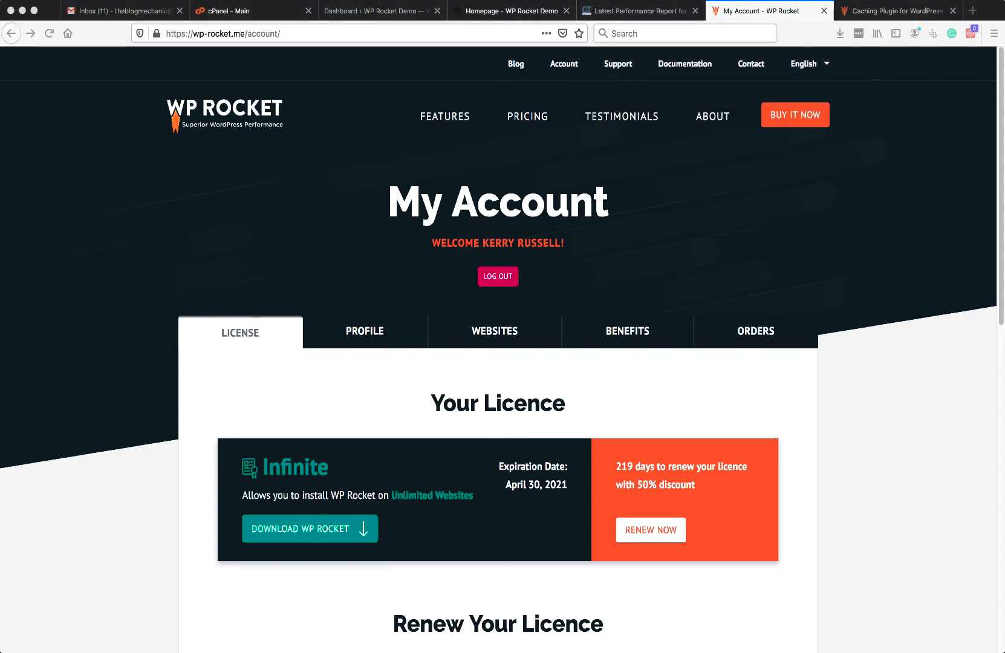
Step: In the demo site's WordPress admin, upload wp-rocket_3.7.1.1.zip from the Desktop as a new plugin, install it and activate it
{"action": "left_click", "coordinate": [350, 12]}
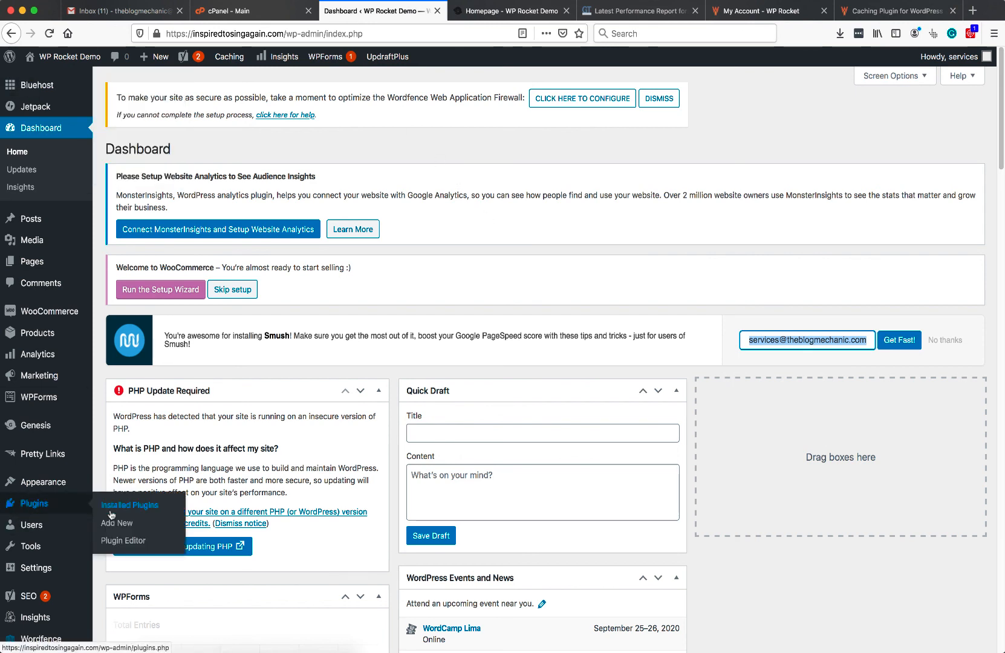
{"action": "left_click", "coordinate": [121, 524]}
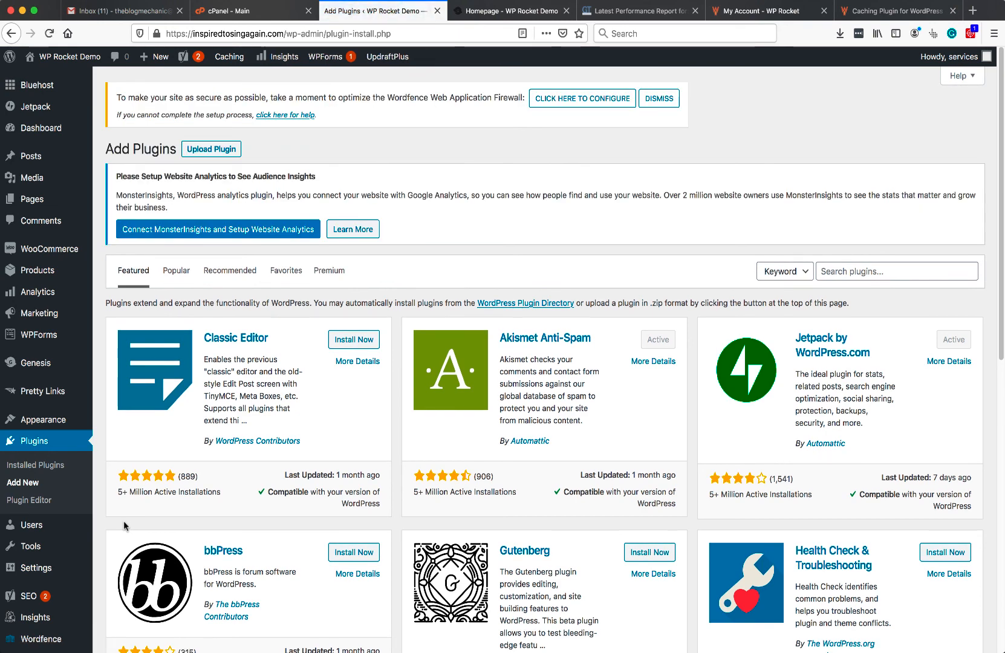
{"action": "left_click", "coordinate": [225, 149]}
{"action": "left_click", "coordinate": [464, 356]}
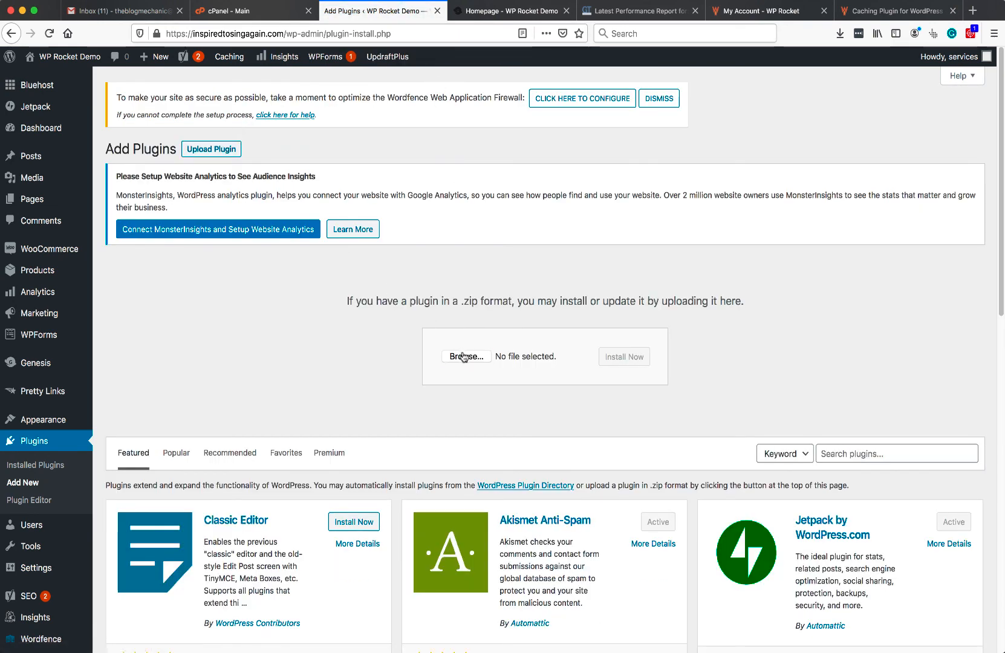
{"action": "left_click", "coordinate": [612, 149]}
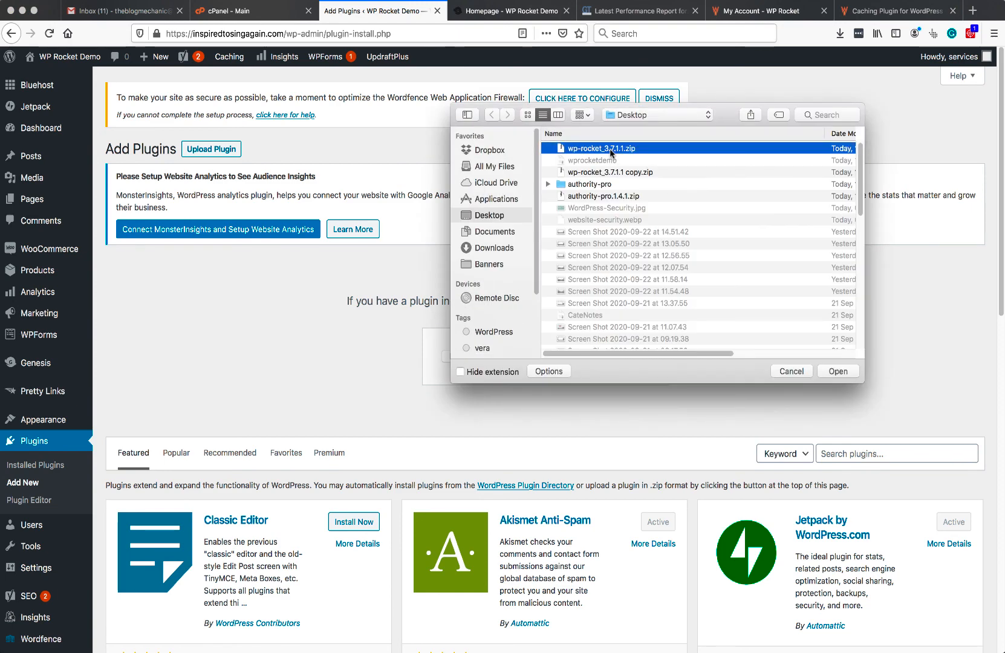
{"action": "left_click", "coordinate": [834, 371]}
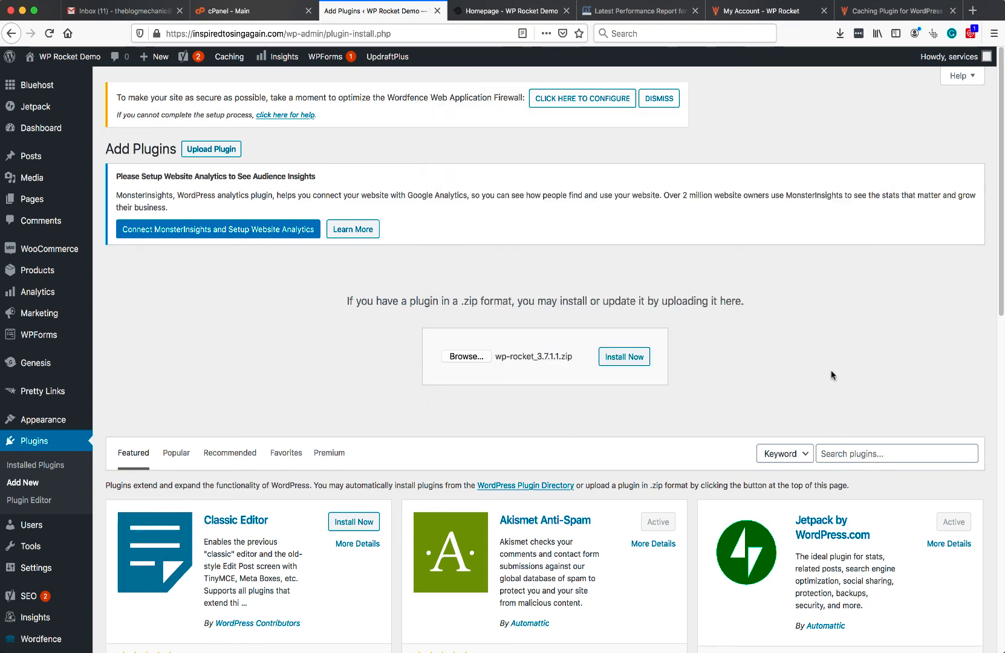
{"action": "left_click", "coordinate": [626, 363]}
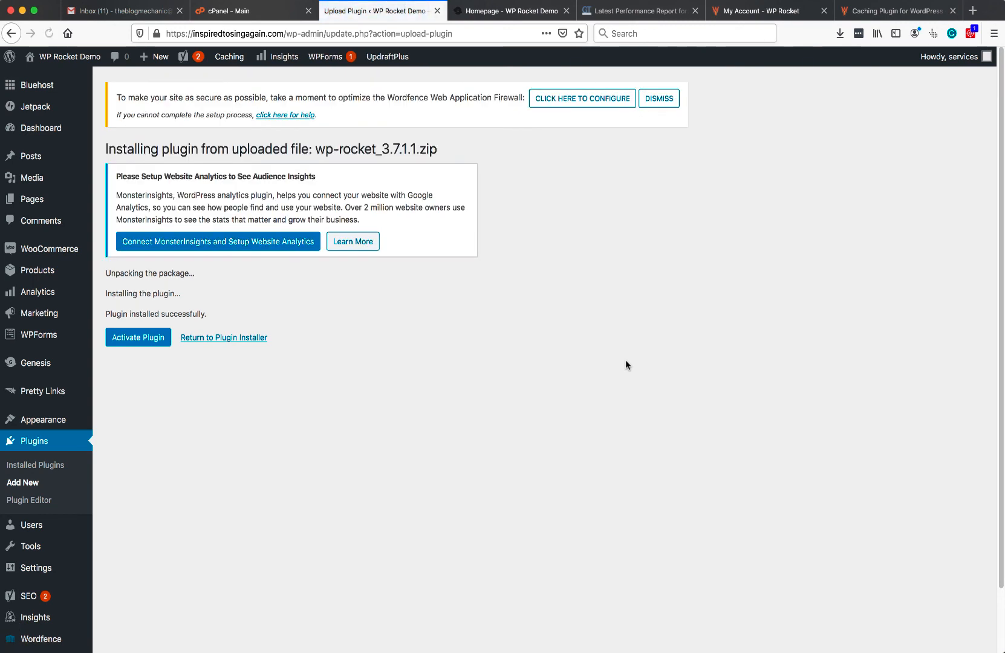
{"action": "left_click", "coordinate": [126, 342]}
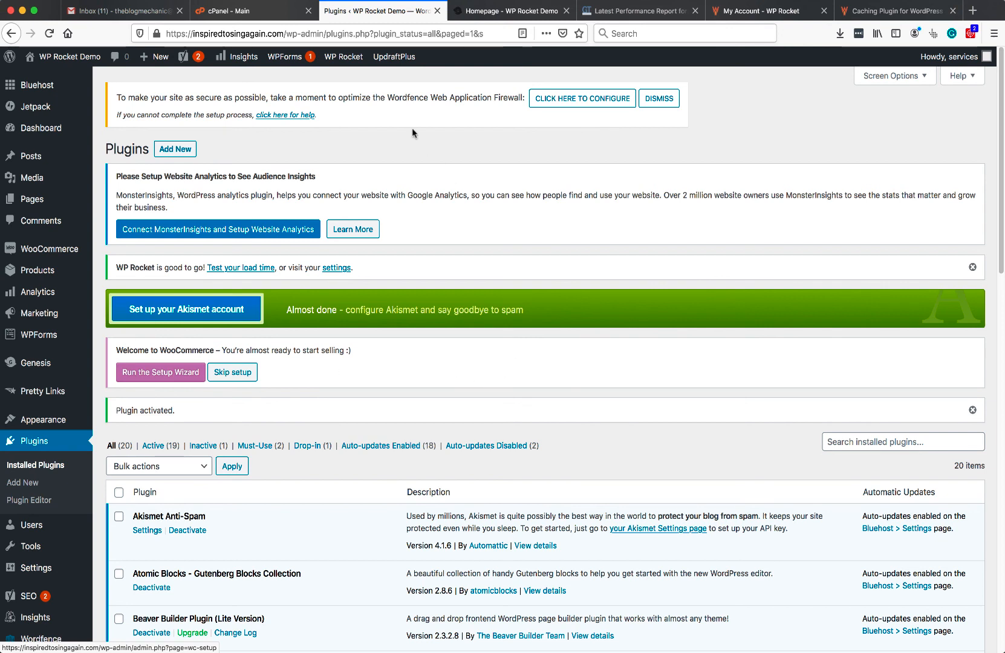
Step: Open the WP Rocket settings and look over the plugin's Dashboard section
{"action": "mouse_move", "coordinate": [341, 62]}
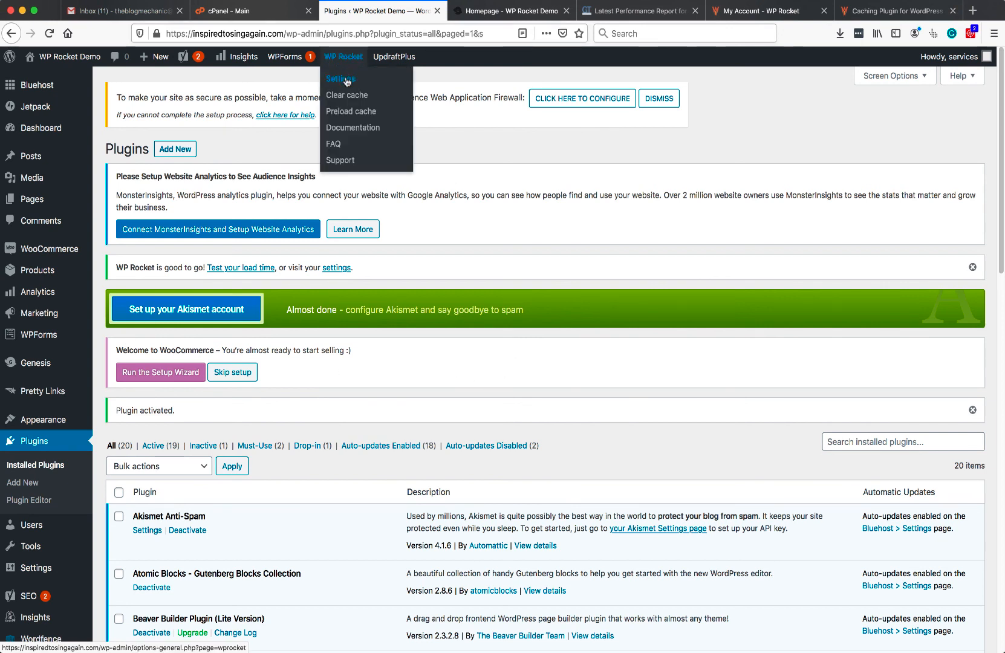
{"action": "left_click", "coordinate": [343, 60]}
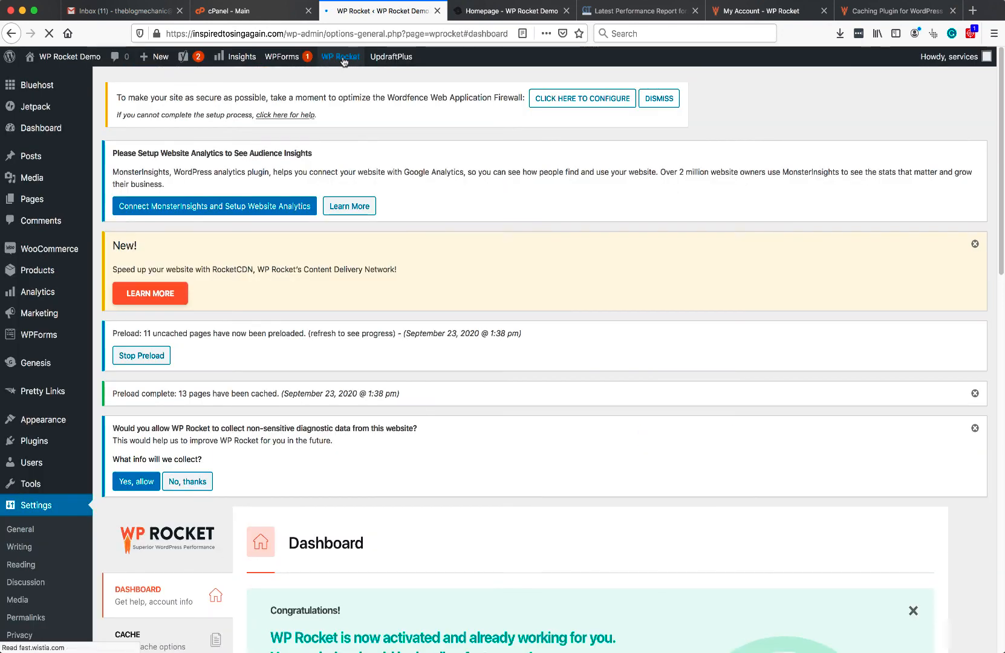
{"action": "scroll", "coordinate": [686, 346], "scroll_direction": "down", "scroll_amount": 10}
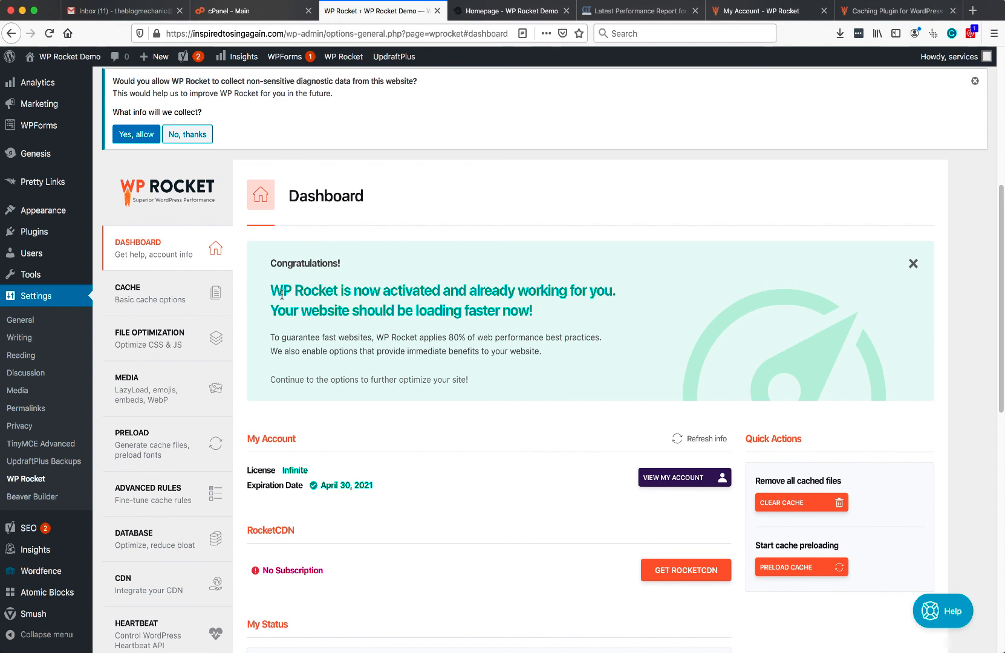
{"action": "scroll", "coordinate": [365, 298], "scroll_direction": "down", "scroll_amount": 3}
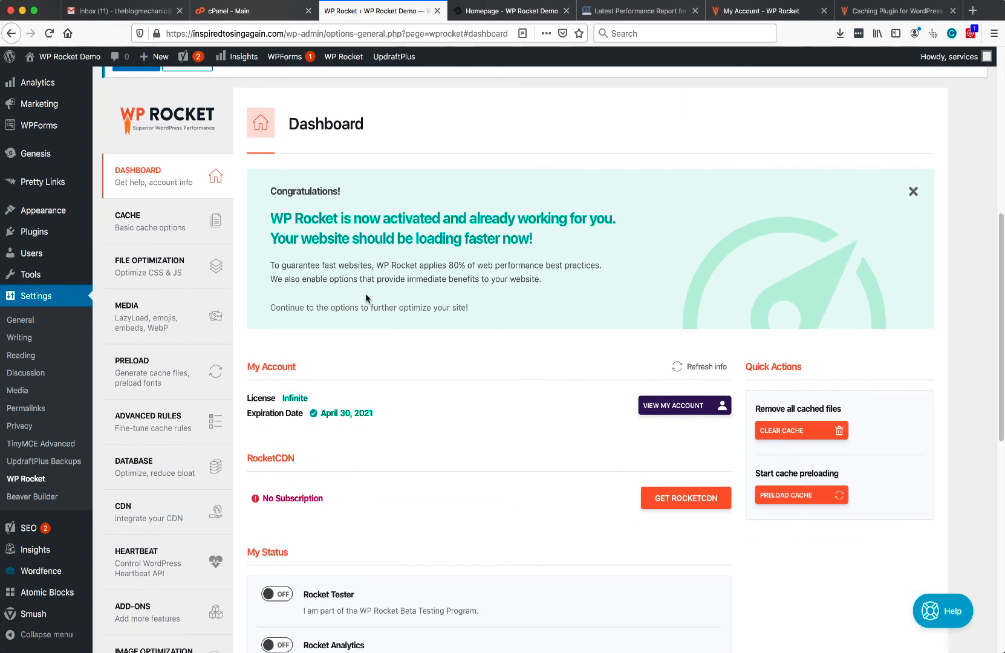
Step: Examine WP Rocket's Cache settings, covering mobile cache, user cache and cache lifespan
{"action": "left_click", "coordinate": [154, 228]}
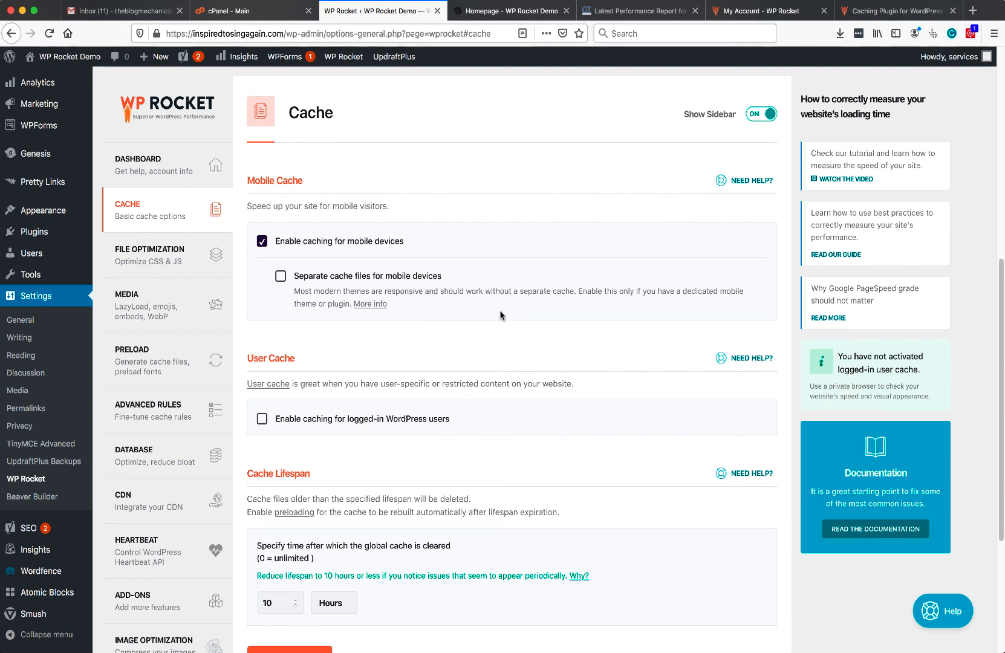
{"action": "scroll", "coordinate": [501, 314], "scroll_direction": "down", "scroll_amount": 5}
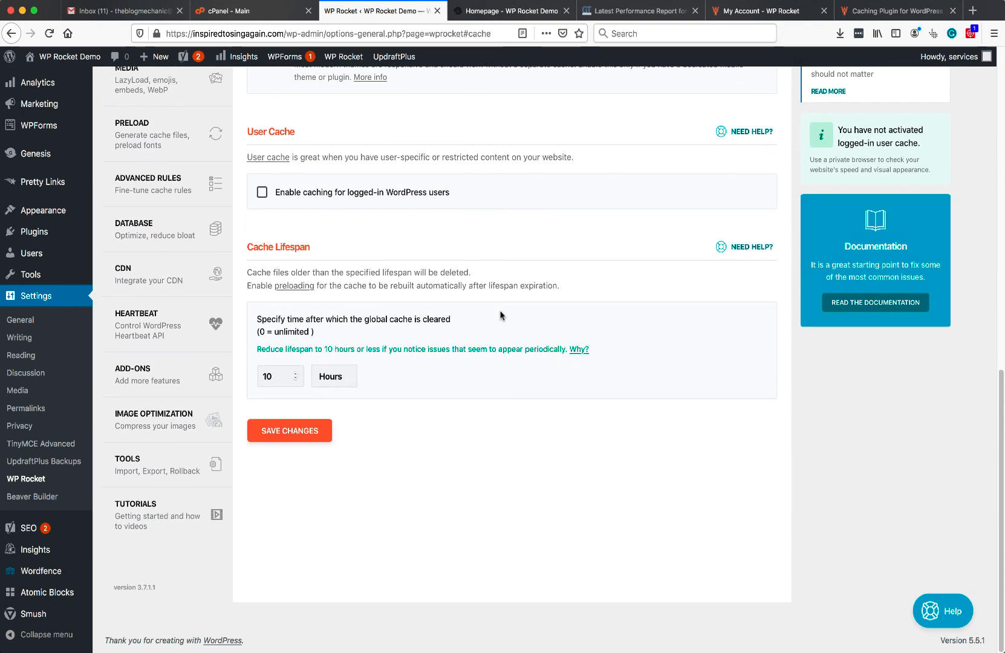
{"action": "scroll", "coordinate": [500, 253], "scroll_direction": "up", "scroll_amount": 2}
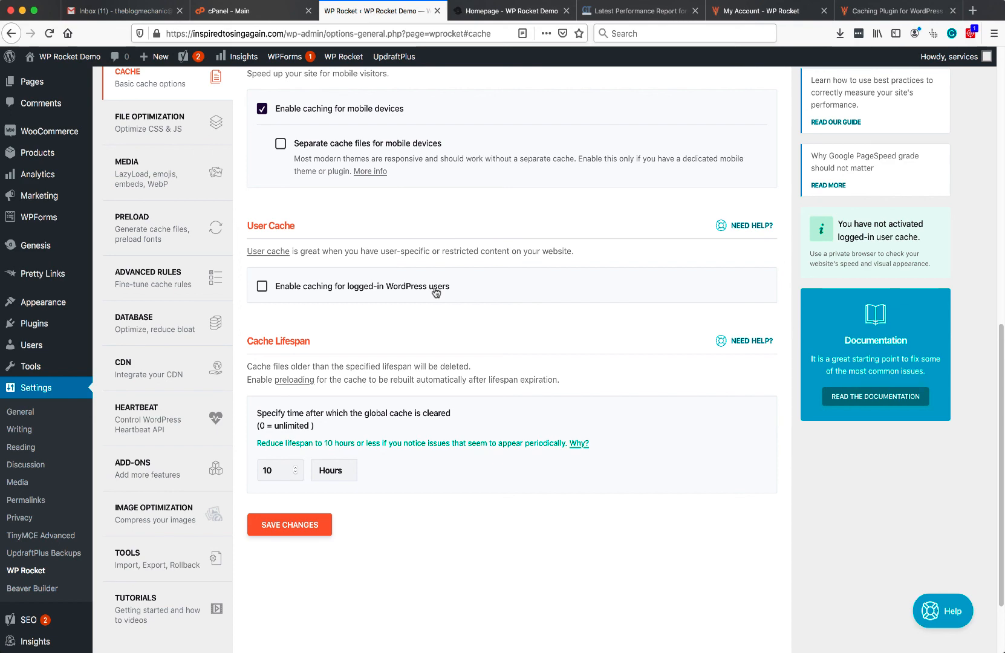
{"action": "scroll", "coordinate": [462, 425], "scroll_direction": "down", "scroll_amount": 2}
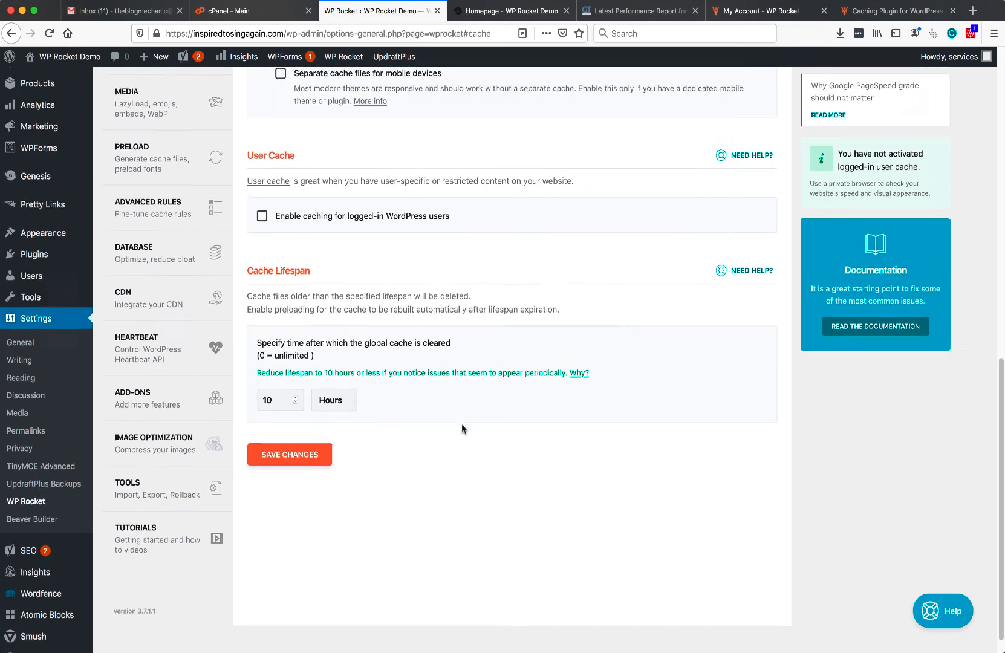
{"action": "scroll", "coordinate": [461, 423], "scroll_direction": "up", "scroll_amount": 10}
{"action": "scroll", "coordinate": [461, 424], "scroll_direction": "down", "scroll_amount": 8}
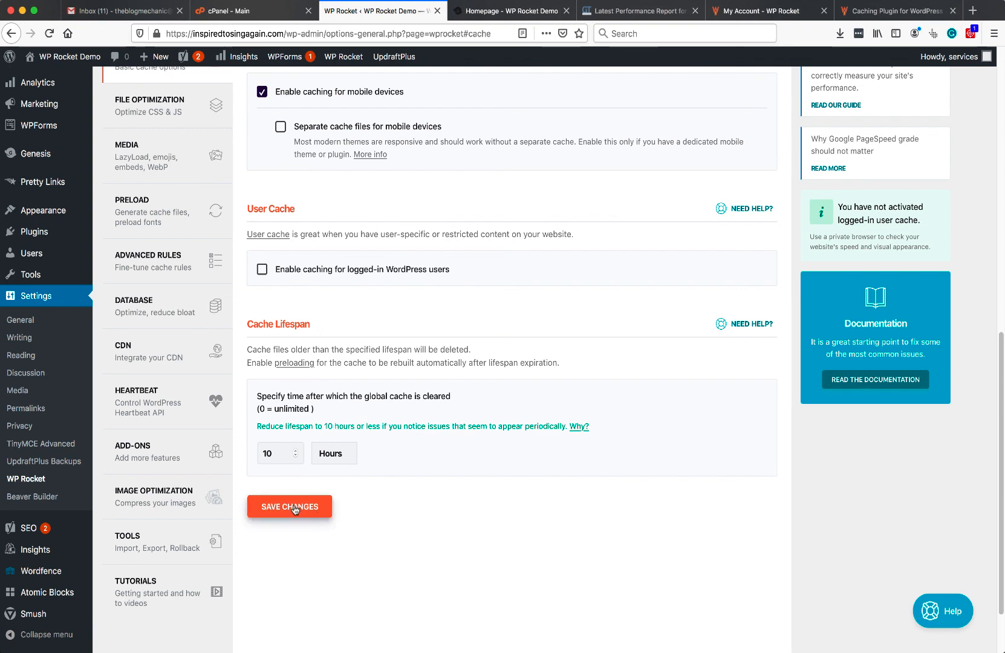
{"action": "scroll", "coordinate": [306, 499], "scroll_direction": "up", "scroll_amount": 2}
{"action": "scroll", "coordinate": [319, 484], "scroll_direction": "up", "scroll_amount": 5}
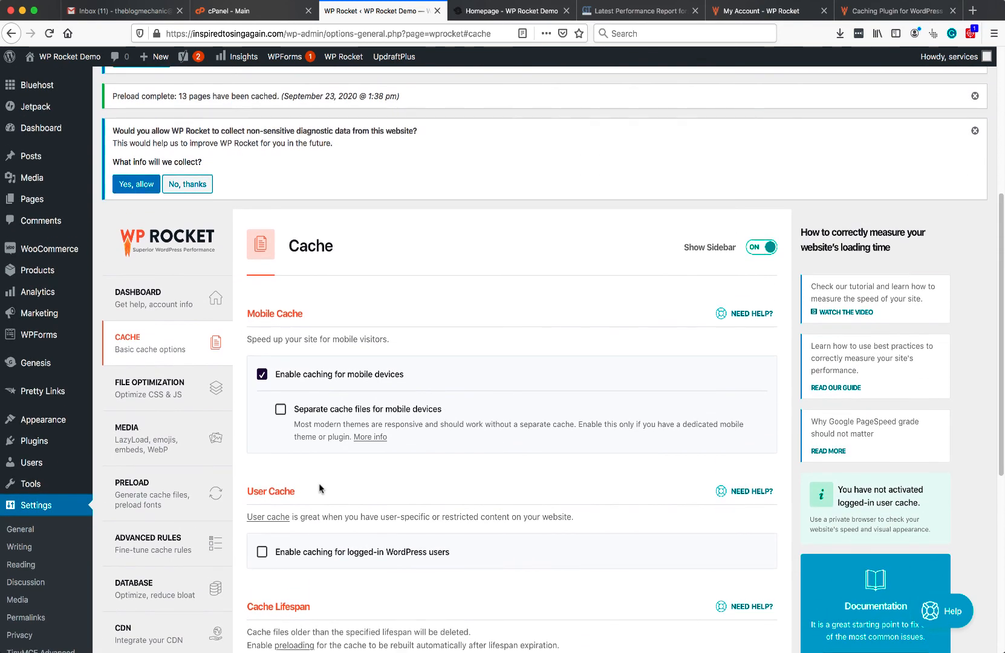
Step: Activate Minify CSS files and Combine CSS files in WP Rocket's File Optimization settings
{"action": "left_click", "coordinate": [168, 389]}
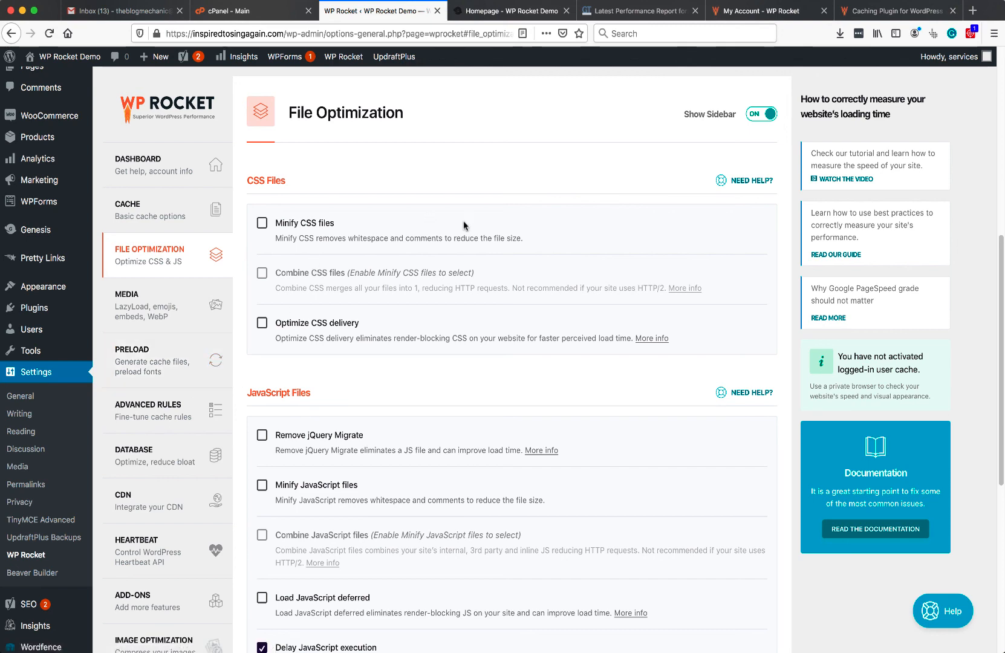
{"action": "scroll", "coordinate": [464, 226], "scroll_direction": "down", "scroll_amount": 2}
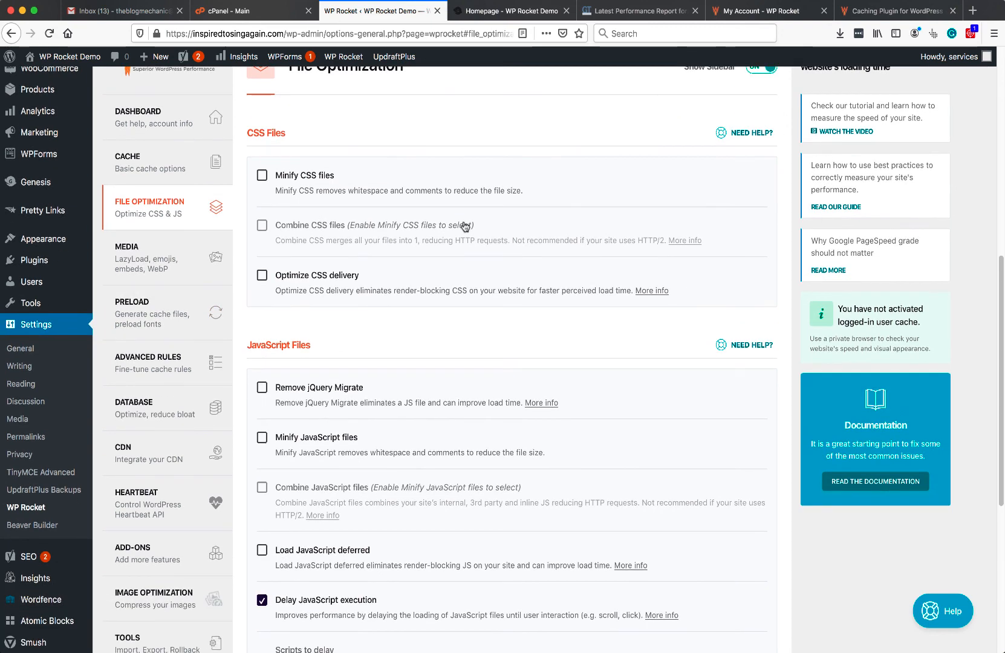
{"action": "left_click", "coordinate": [261, 176]}
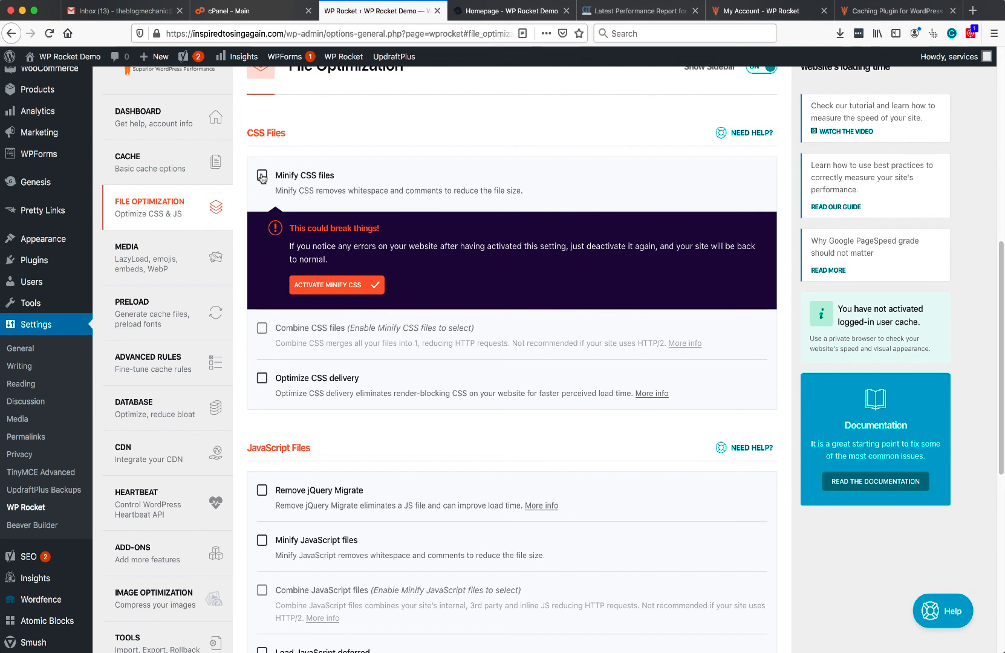
{"action": "left_click", "coordinate": [331, 288]}
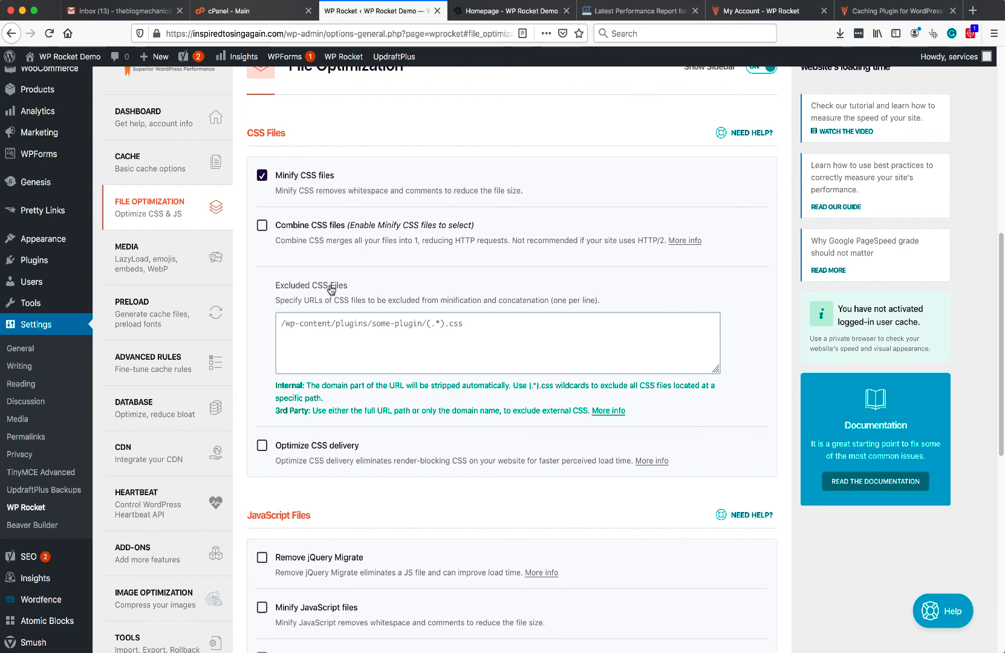
{"action": "left_click", "coordinate": [262, 227]}
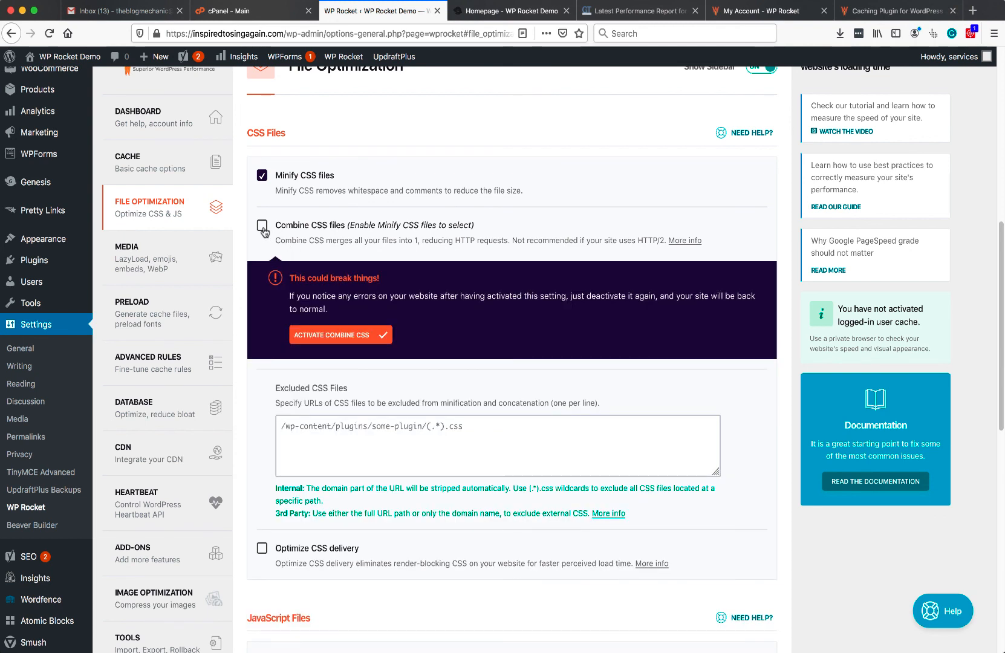
{"action": "left_click", "coordinate": [340, 335]}
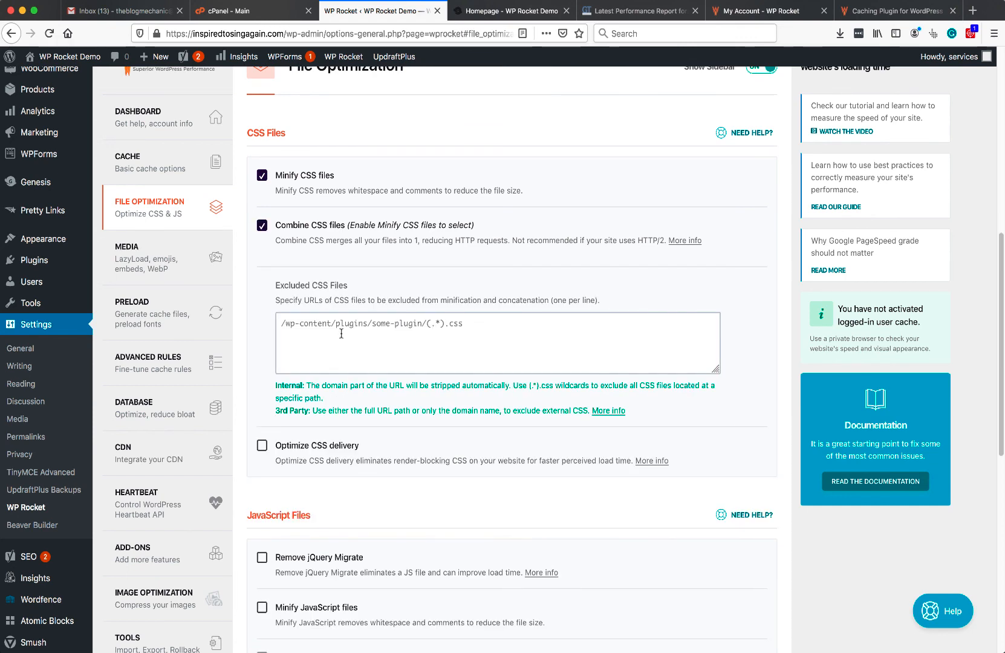
Step: Look through the JavaScript file options and save the File Optimization settings
{"action": "scroll", "coordinate": [342, 333], "scroll_direction": "down", "scroll_amount": 5}
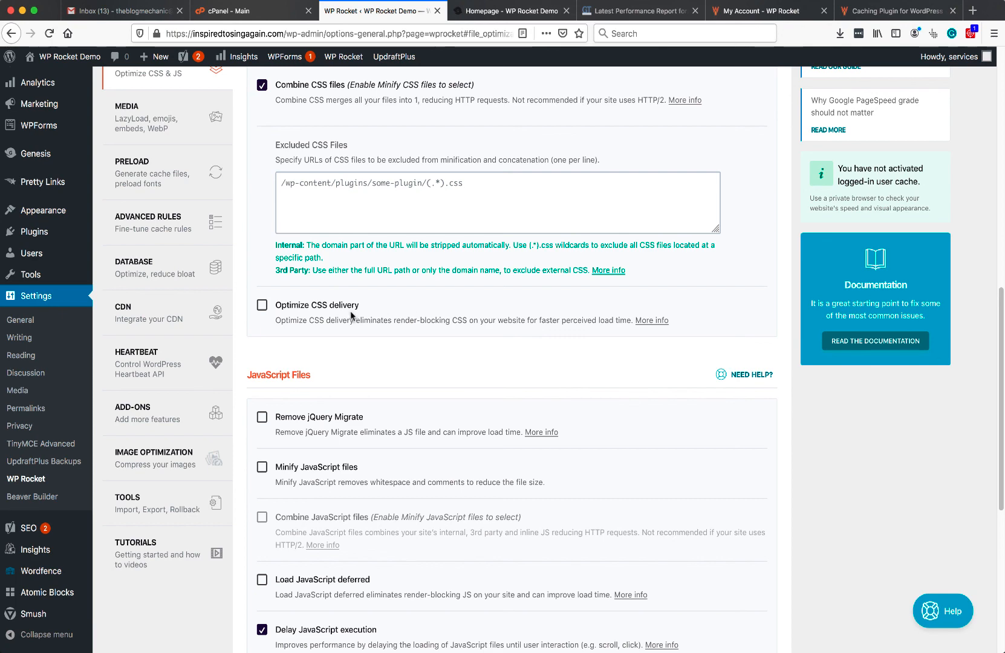
{"action": "scroll", "coordinate": [359, 314], "scroll_direction": "down", "scroll_amount": 10}
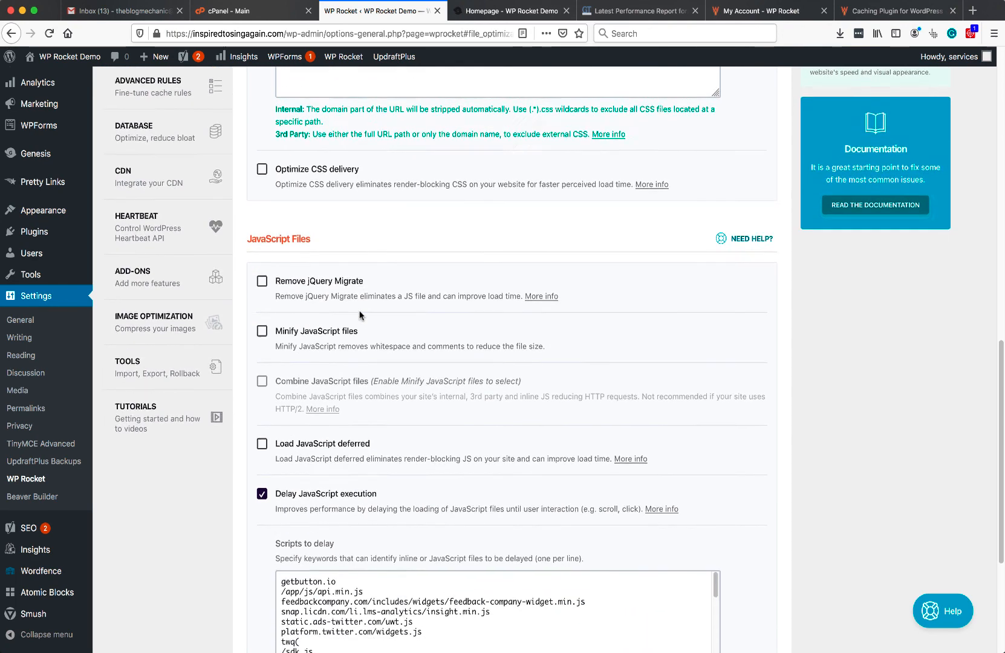
{"action": "scroll", "coordinate": [359, 315], "scroll_direction": "down", "scroll_amount": 2}
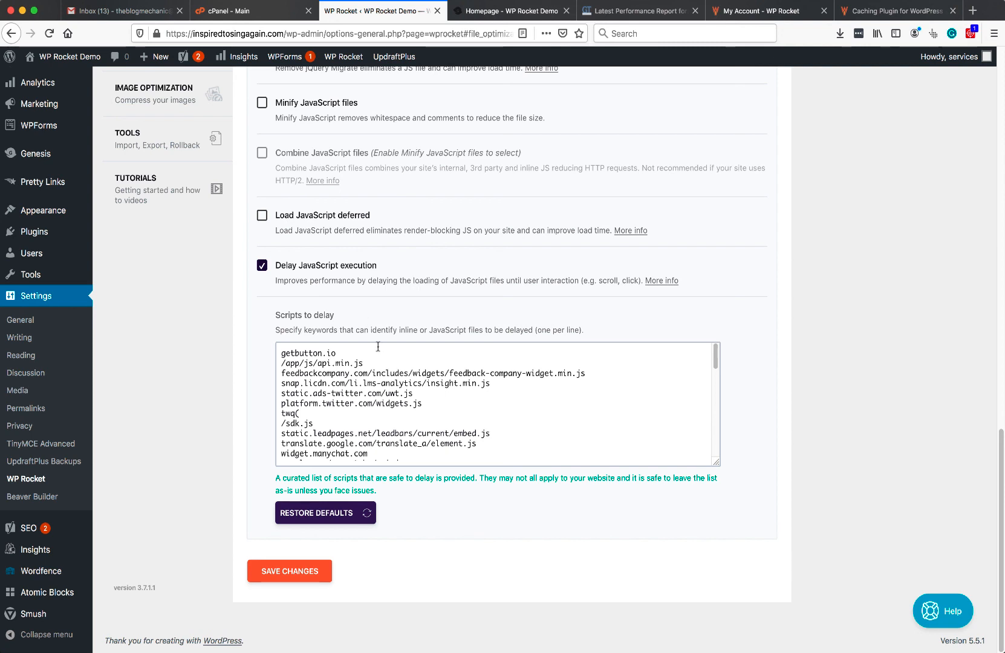
{"action": "left_click", "coordinate": [292, 571]}
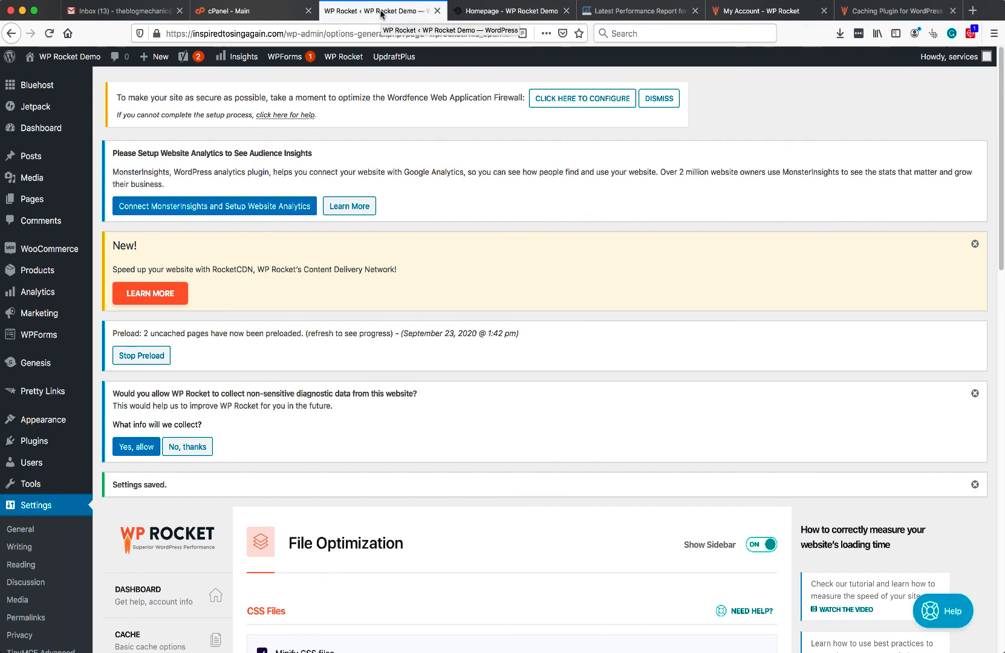
Step: Clear the WP Rocket cache and open the site's front end in a new private window
{"action": "mouse_move", "coordinate": [336, 62]}
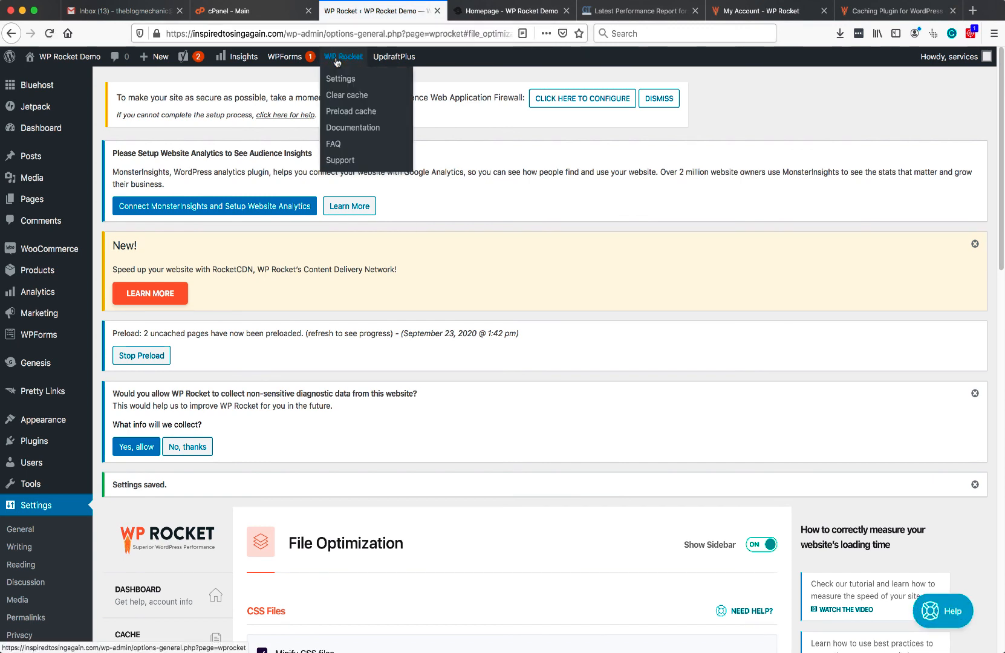
{"action": "left_click", "coordinate": [347, 97]}
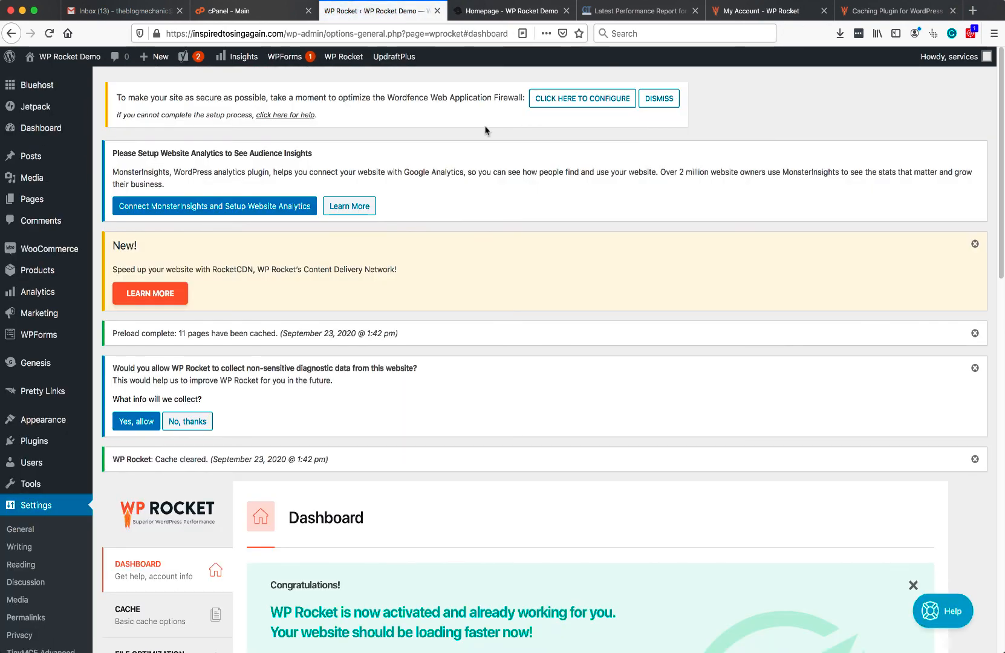
{"action": "mouse_move", "coordinate": [58, 59]}
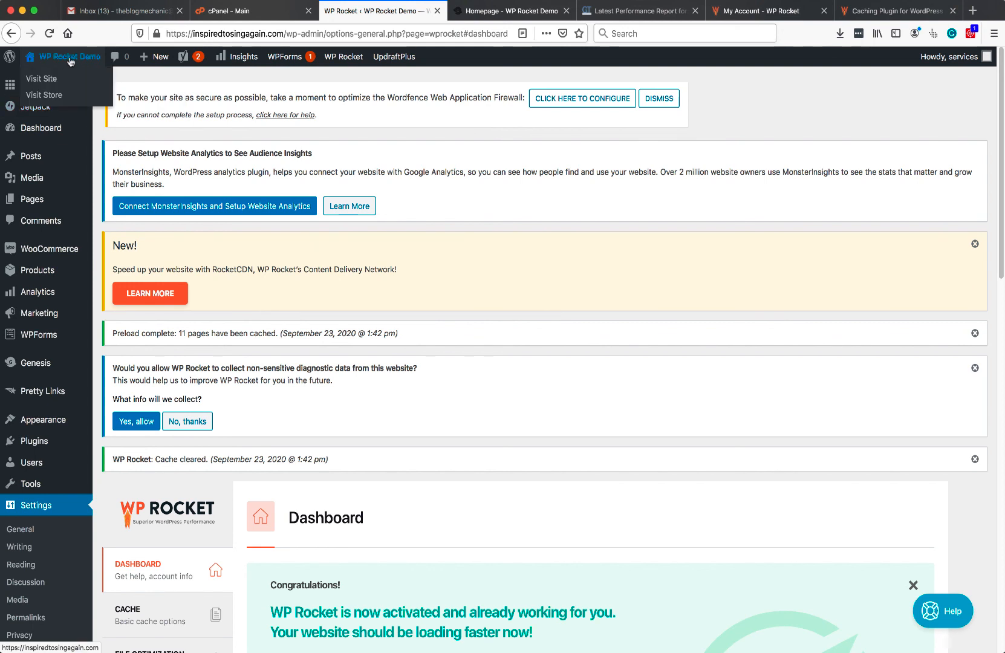
{"action": "right_click", "coordinate": [49, 83]}
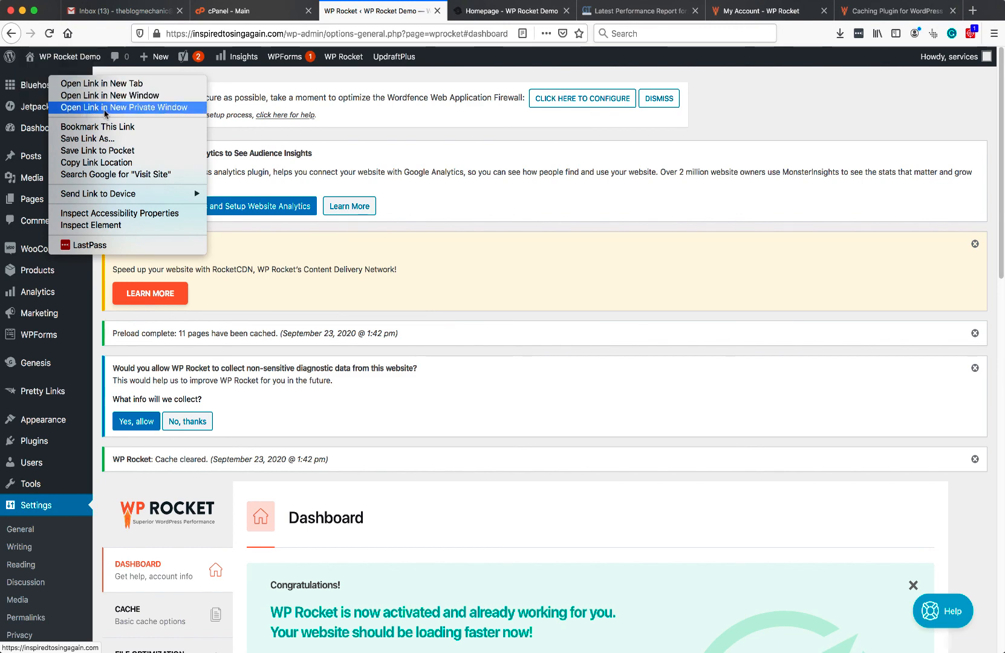
{"action": "left_click", "coordinate": [159, 109]}
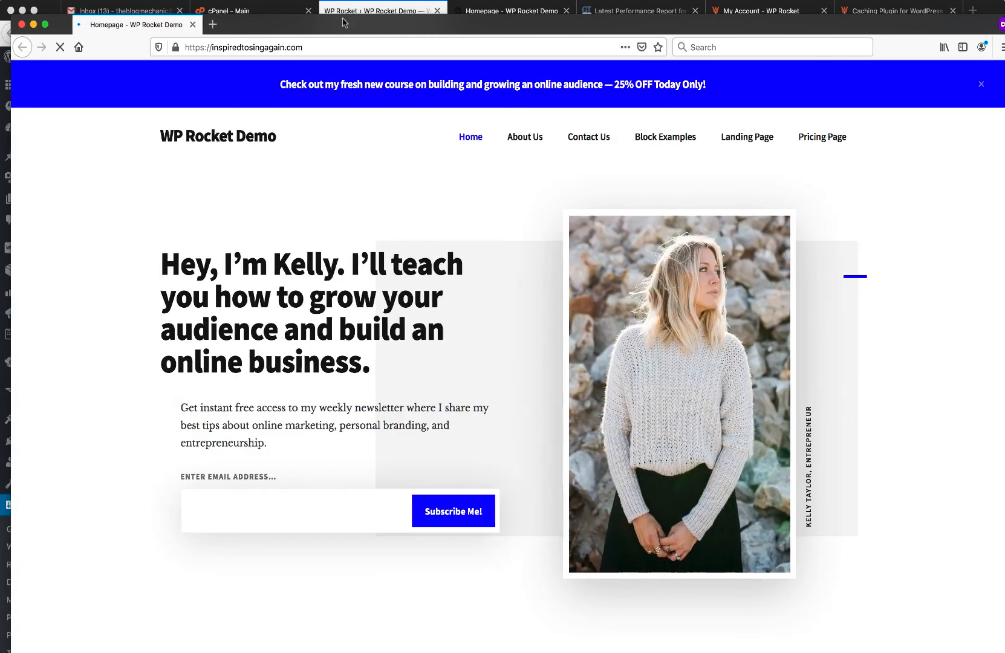
{"action": "left_click_drag", "start_coordinate": [350, 22], "coordinate": [340, 14]}
Step: Check the homepage and the About Us page for layout problems, and put the private window away
{"action": "scroll", "coordinate": [405, 383], "scroll_direction": "down", "scroll_amount": 5}
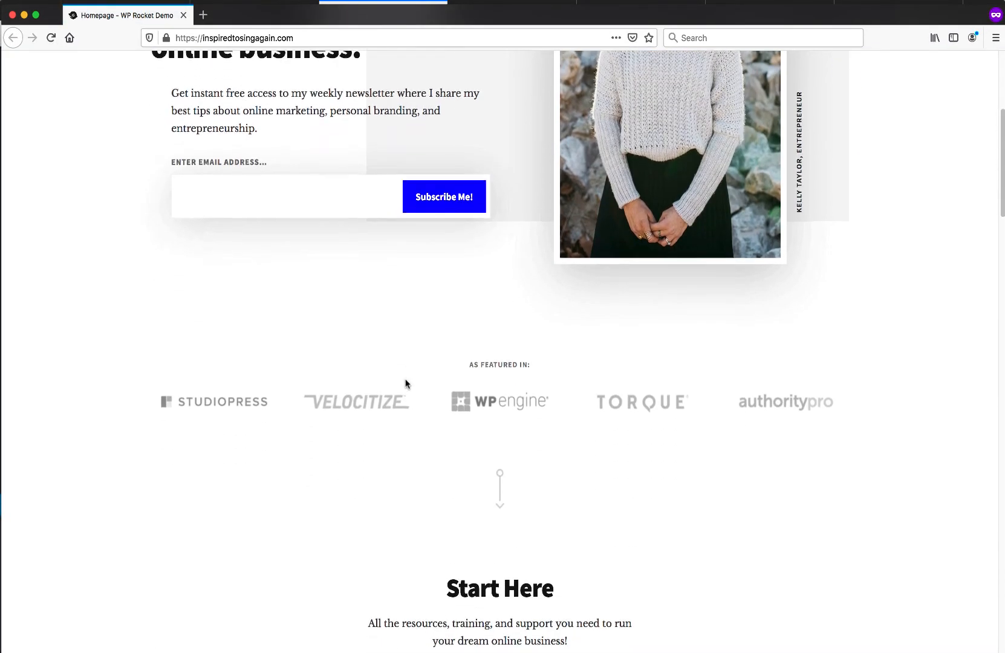
{"action": "scroll", "coordinate": [405, 382], "scroll_direction": "down", "scroll_amount": 15}
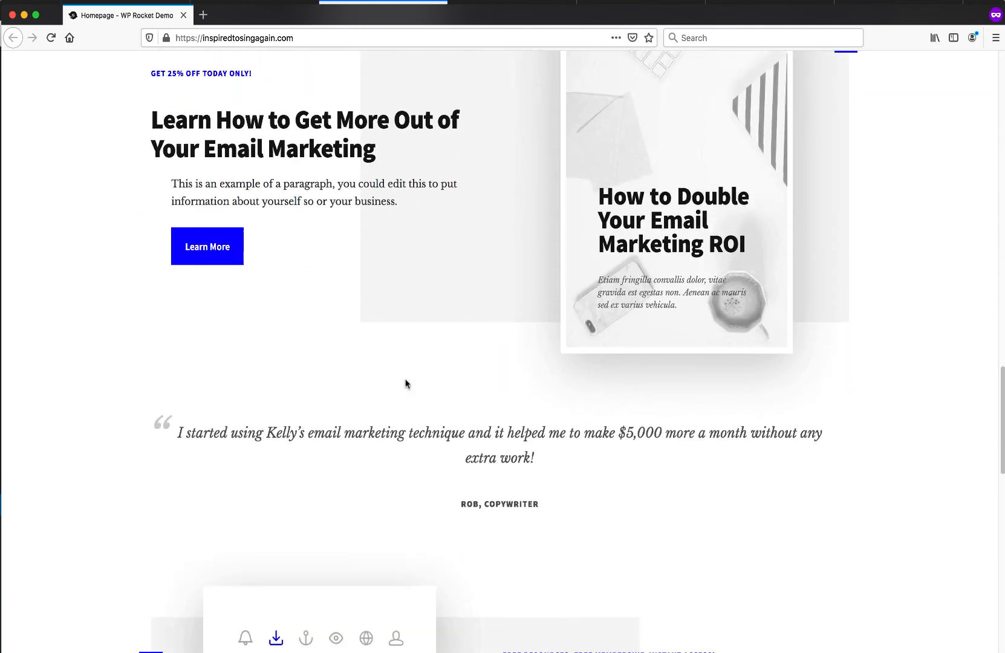
{"action": "scroll", "coordinate": [405, 383], "scroll_direction": "down", "scroll_amount": 2}
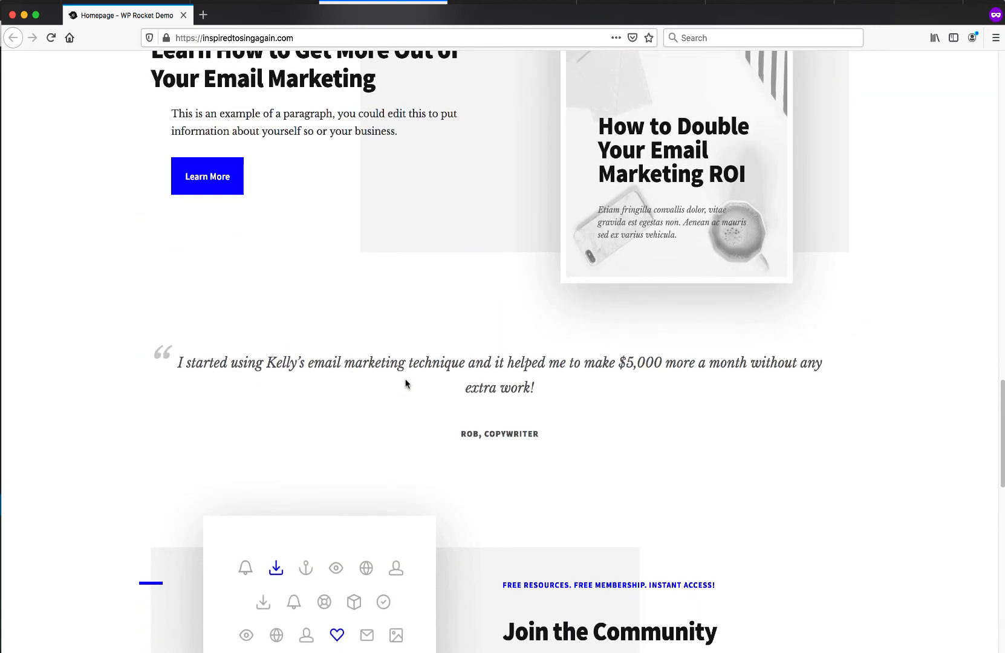
{"action": "scroll", "coordinate": [405, 383], "scroll_direction": "down", "scroll_amount": 6}
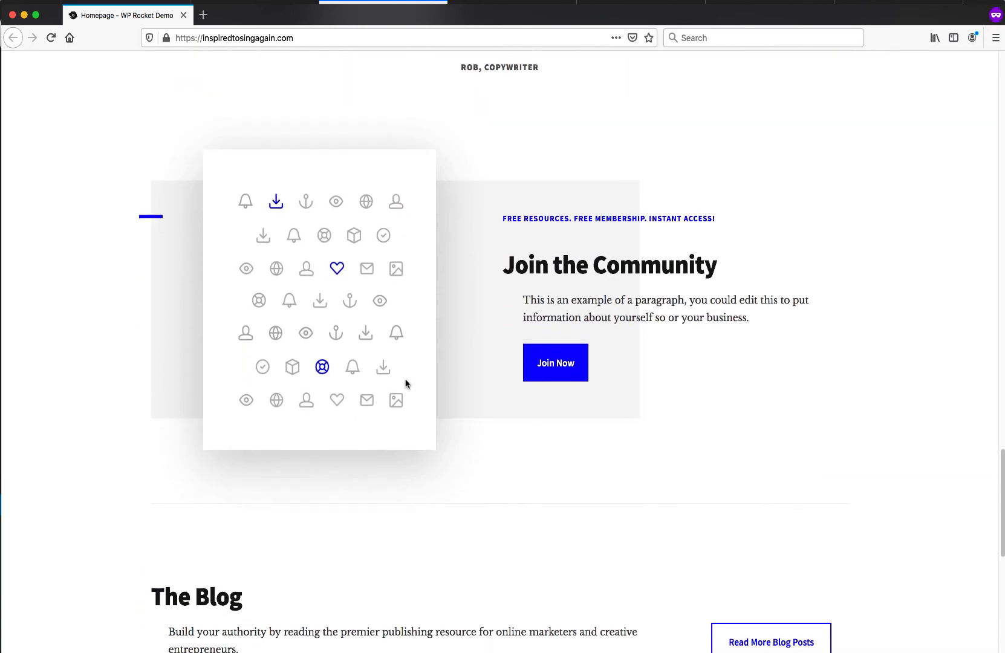
{"action": "scroll", "coordinate": [406, 383], "scroll_direction": "down", "scroll_amount": 8}
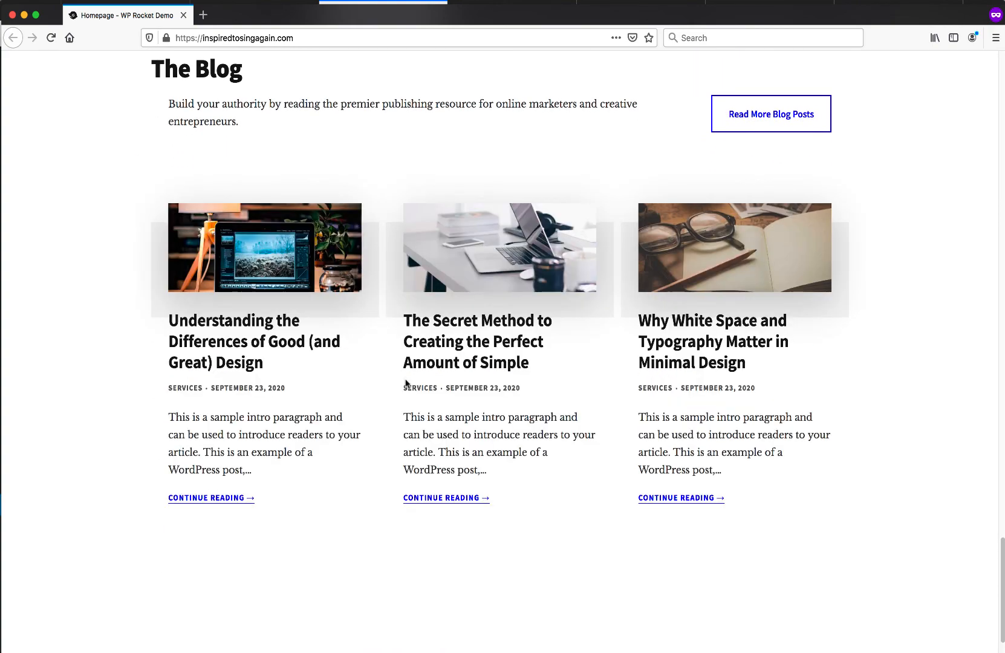
{"action": "scroll", "coordinate": [405, 382], "scroll_direction": "up", "scroll_amount": 20}
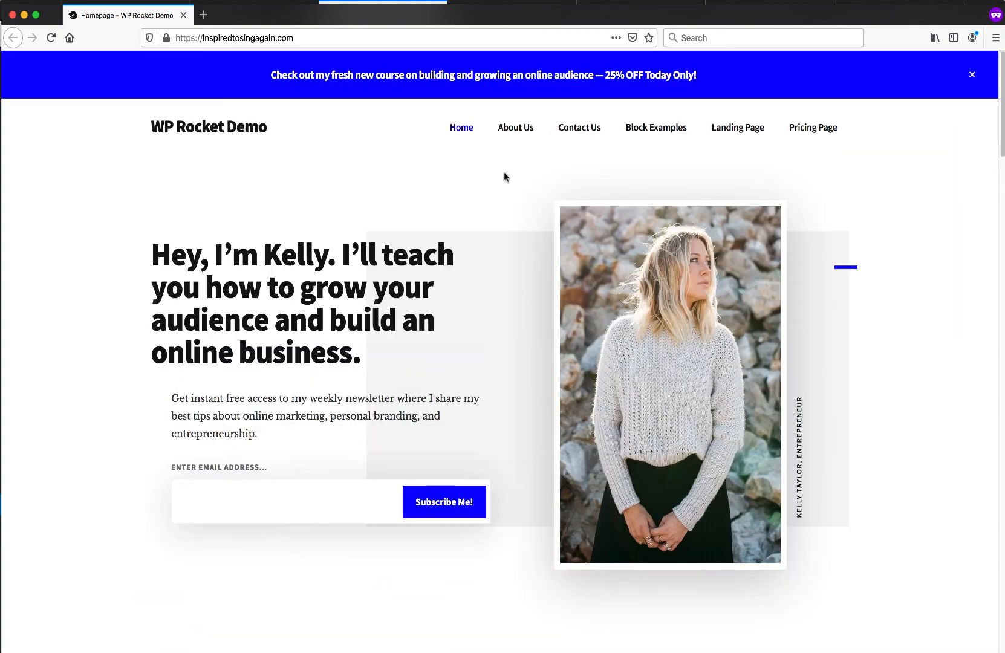
{"action": "left_click", "coordinate": [507, 137]}
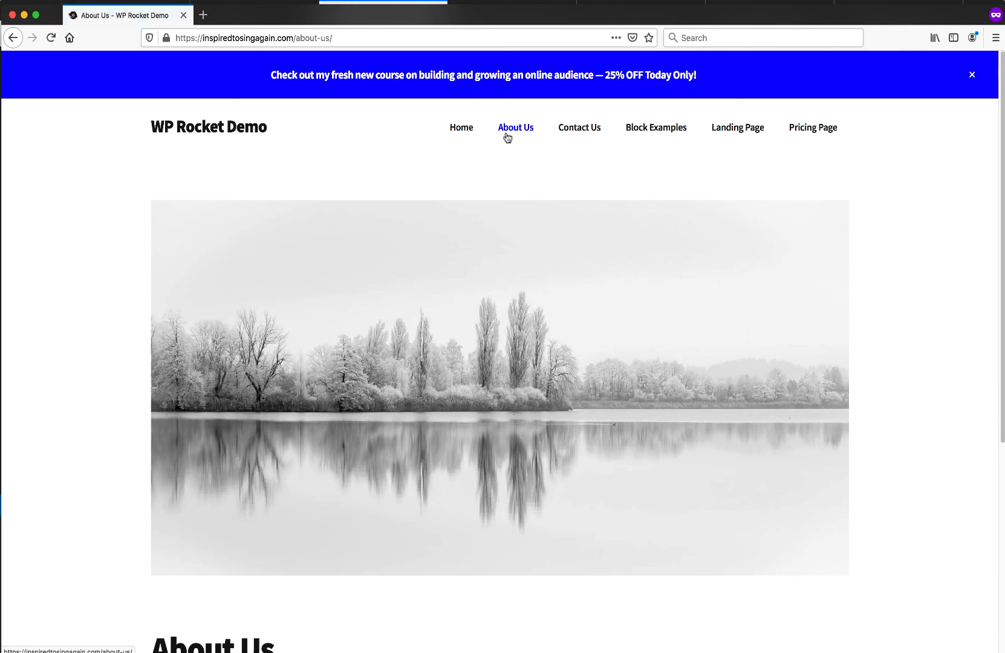
{"action": "left_click", "coordinate": [465, 132]}
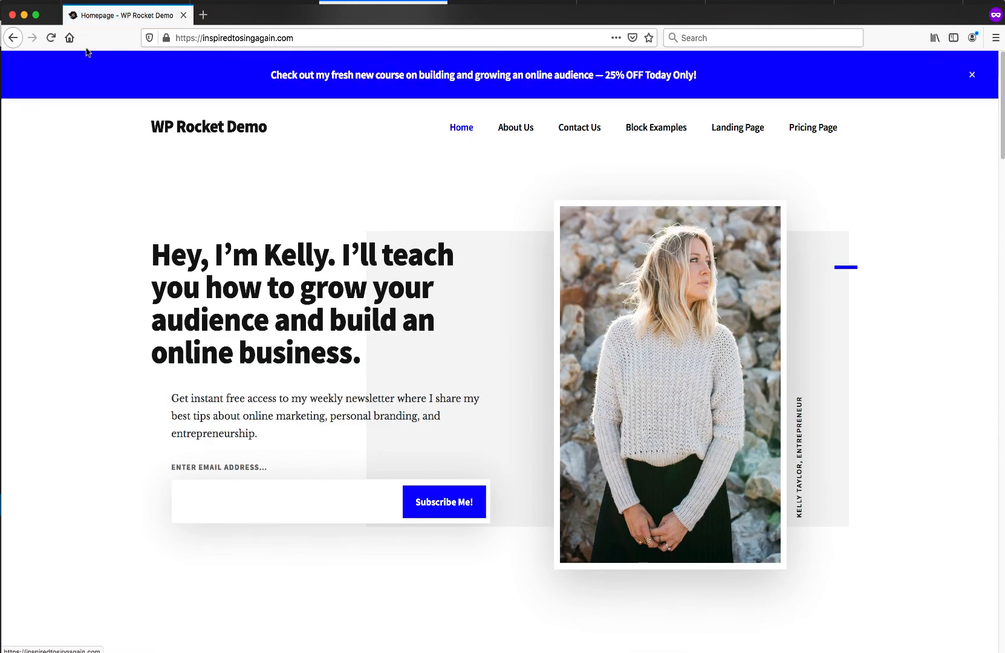
{"action": "left_click", "coordinate": [25, 14]}
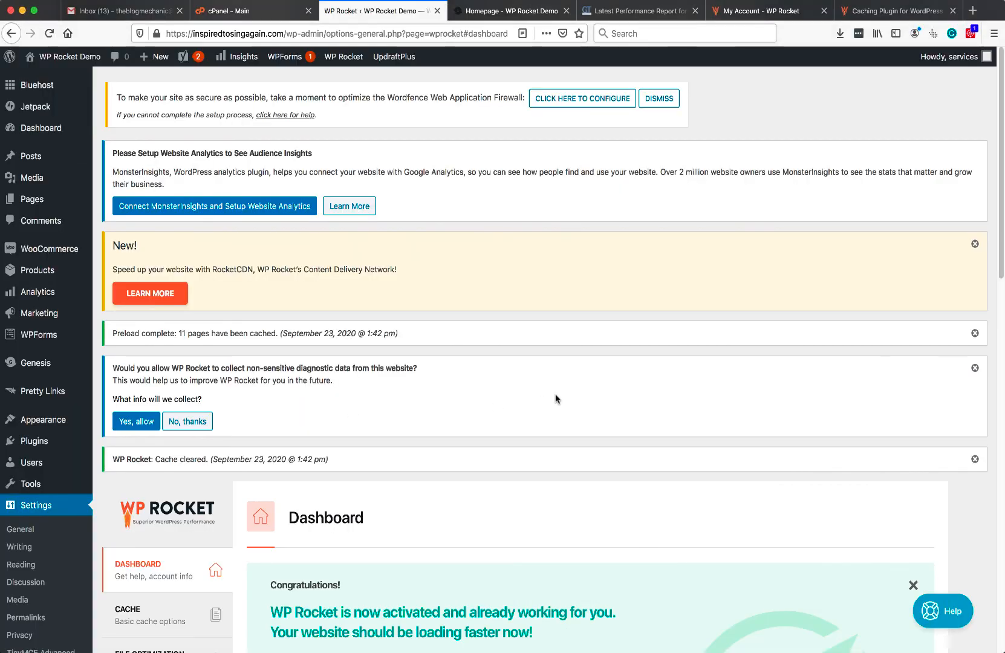
Step: Activate Remove jQuery Migrate, Minify JavaScript files and Combine JavaScript files in WP Rocket's File Optimization settings
{"action": "scroll", "coordinate": [503, 345], "scroll_direction": "down", "scroll_amount": 4}
{"action": "scroll", "coordinate": [503, 348], "scroll_direction": "down", "scroll_amount": 5}
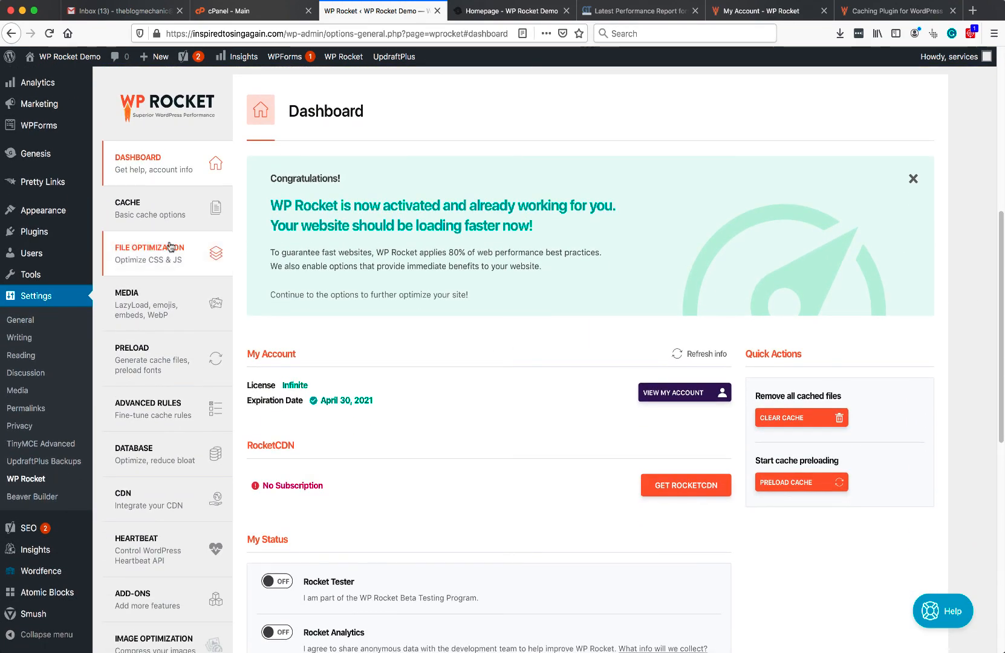
{"action": "left_click", "coordinate": [171, 247]}
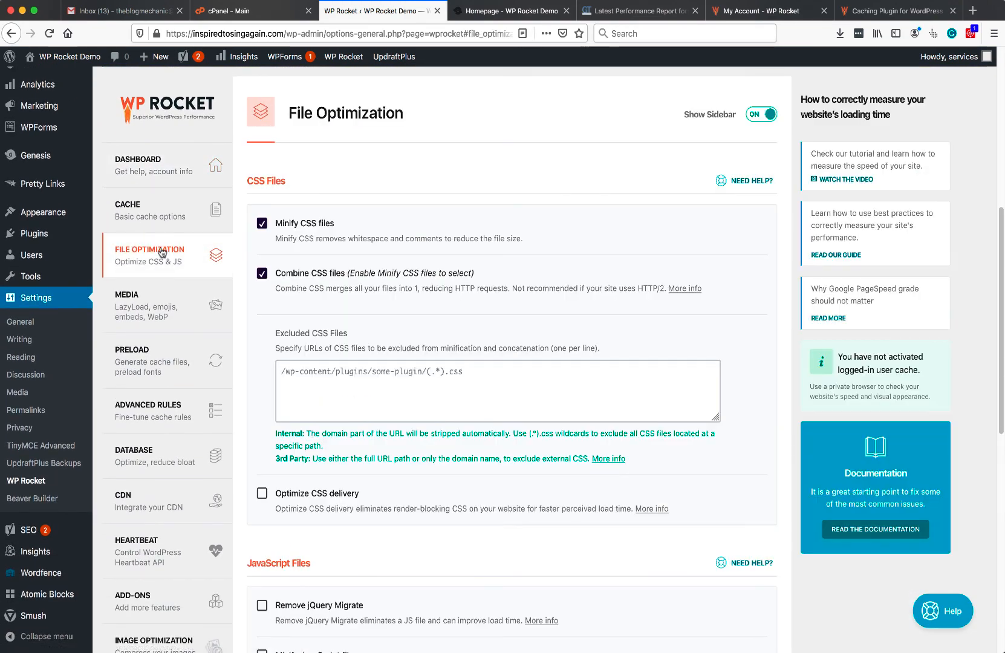
{"action": "scroll", "coordinate": [510, 381], "scroll_direction": "down", "scroll_amount": 7}
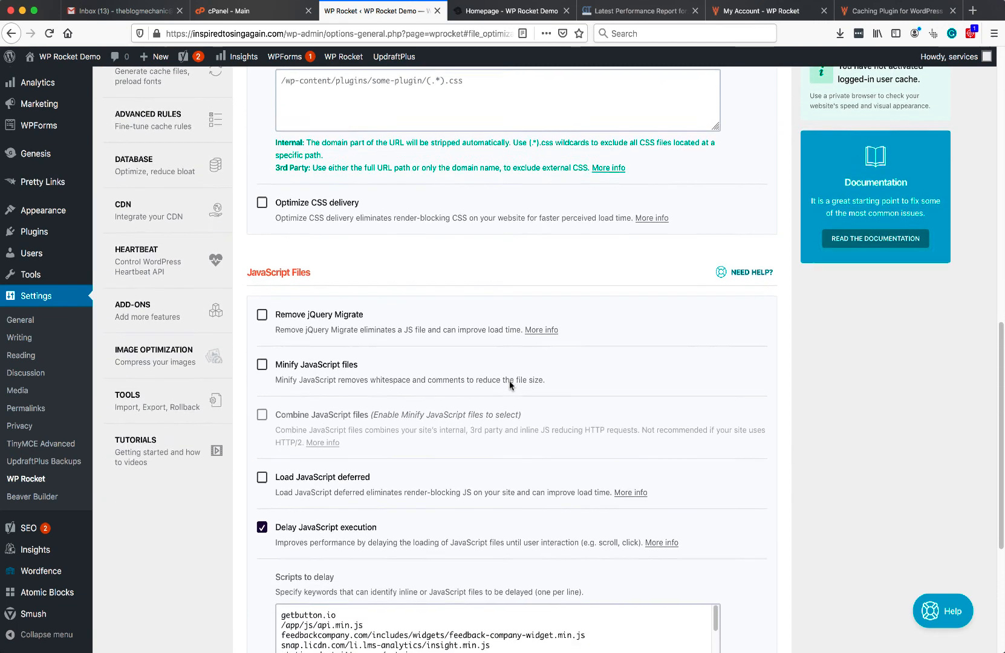
{"action": "scroll", "coordinate": [508, 384], "scroll_direction": "down", "scroll_amount": 1}
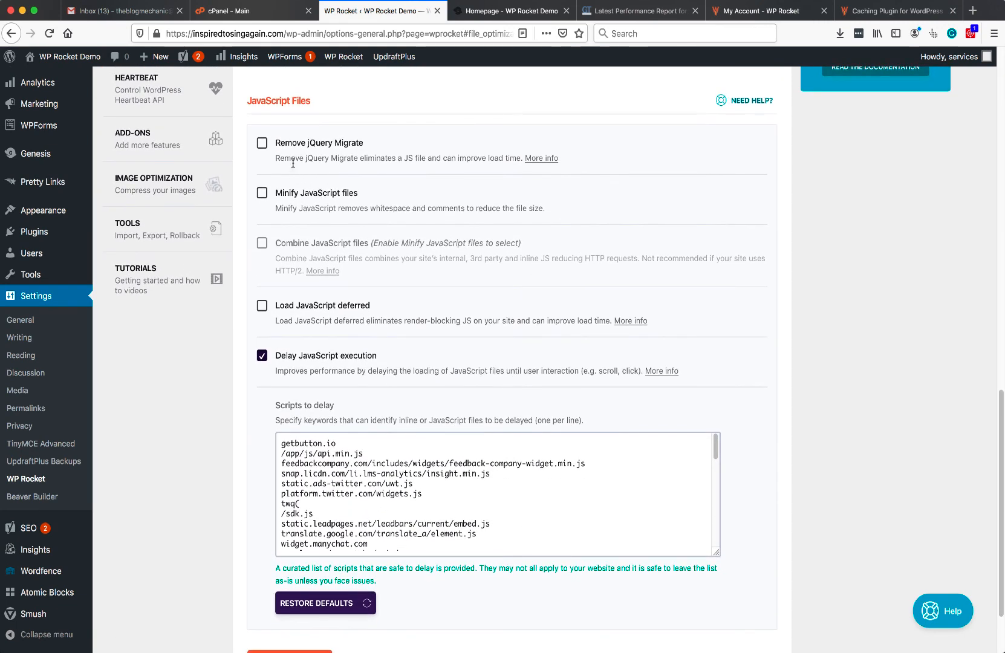
{"action": "left_click", "coordinate": [262, 143]}
{"action": "left_click", "coordinate": [262, 194]}
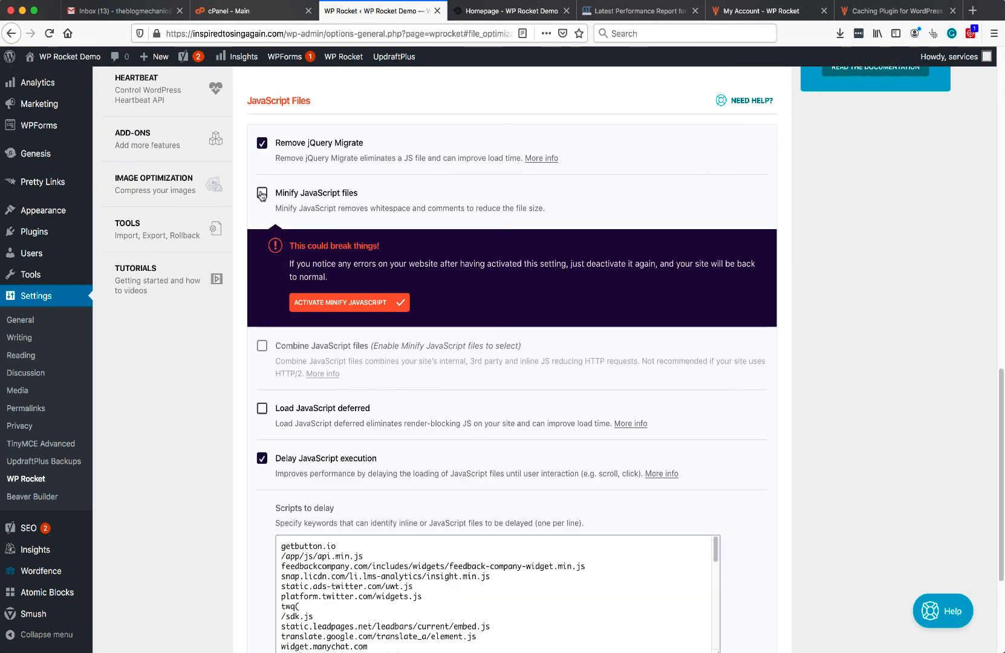
{"action": "left_click", "coordinate": [352, 306]}
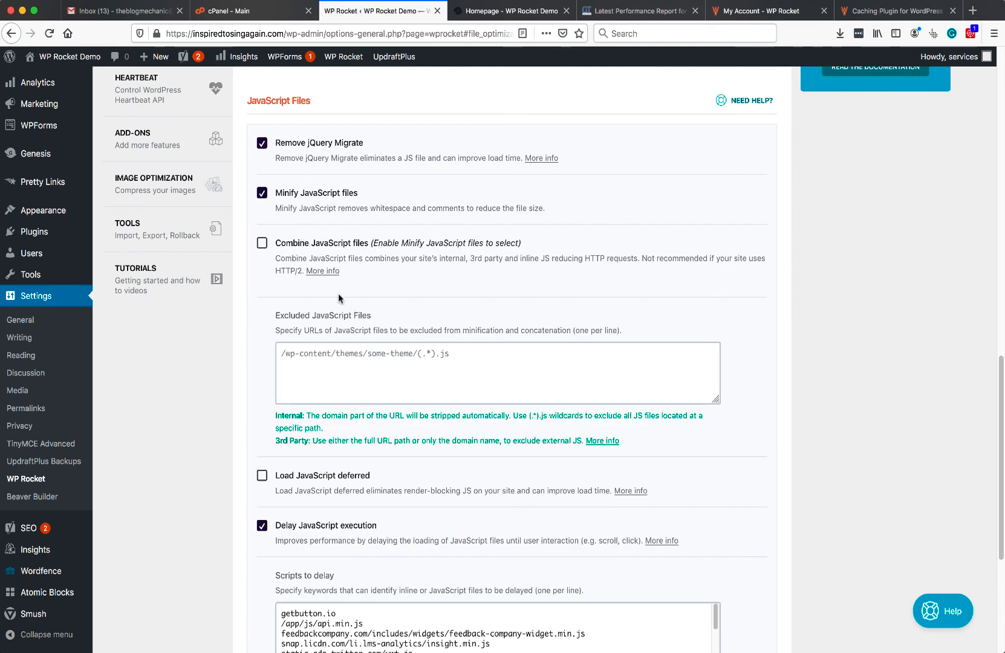
{"action": "left_click", "coordinate": [262, 243]}
{"action": "left_click", "coordinate": [363, 374]}
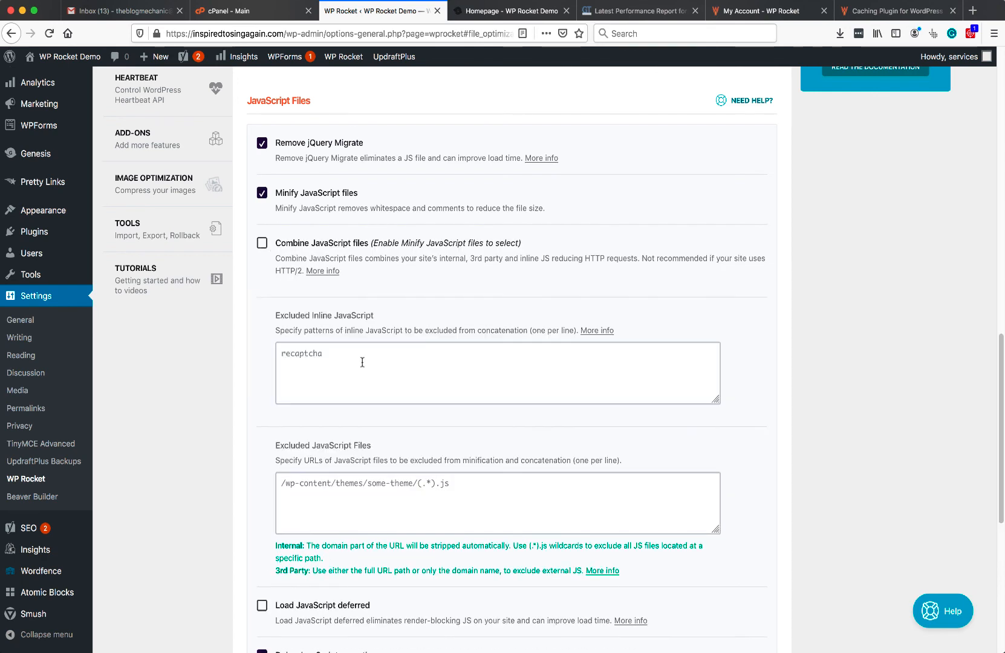
Step: Enable Load JavaScript deferred and save the File Optimization changes
{"action": "scroll", "coordinate": [467, 346], "scroll_direction": "down", "scroll_amount": 5}
{"action": "scroll", "coordinate": [467, 347], "scroll_direction": "down", "scroll_amount": 2}
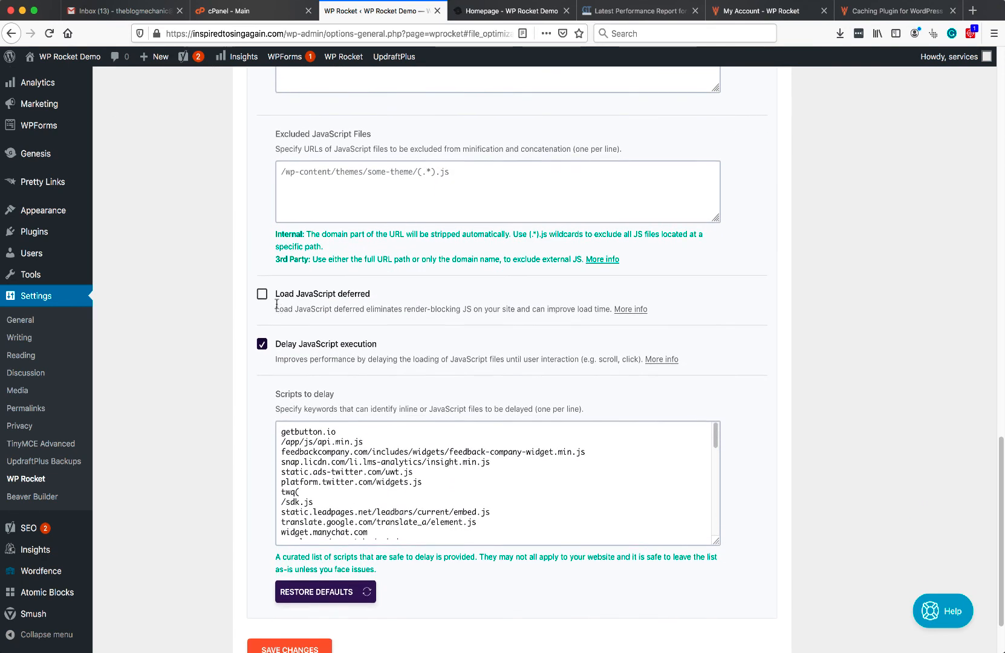
{"action": "left_click", "coordinate": [262, 295]}
{"action": "scroll", "coordinate": [260, 293], "scroll_direction": "down", "scroll_amount": 3}
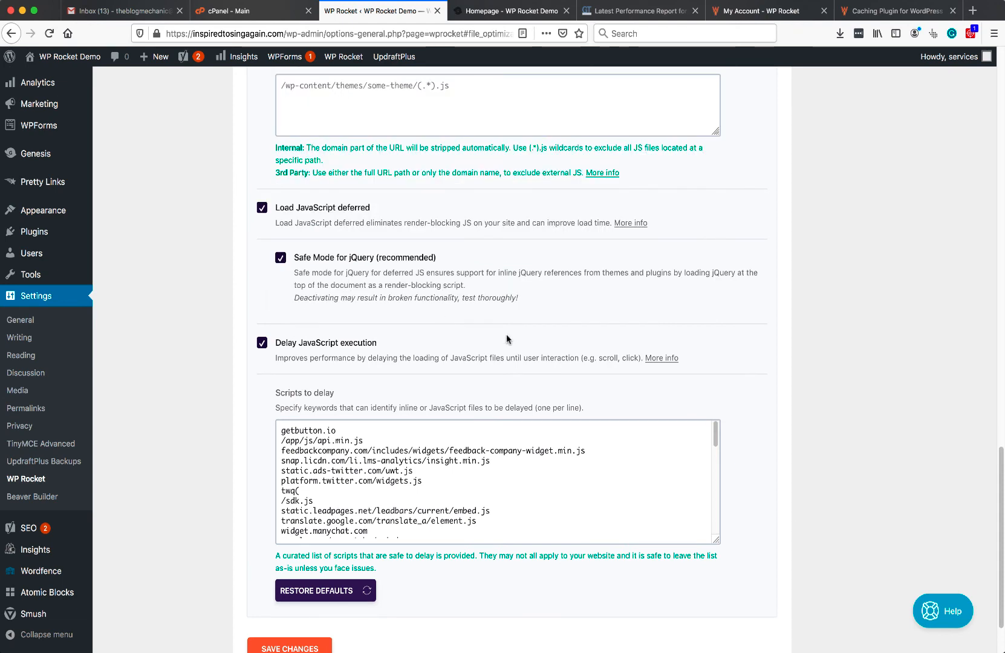
{"action": "scroll", "coordinate": [506, 334], "scroll_direction": "down", "scroll_amount": 3}
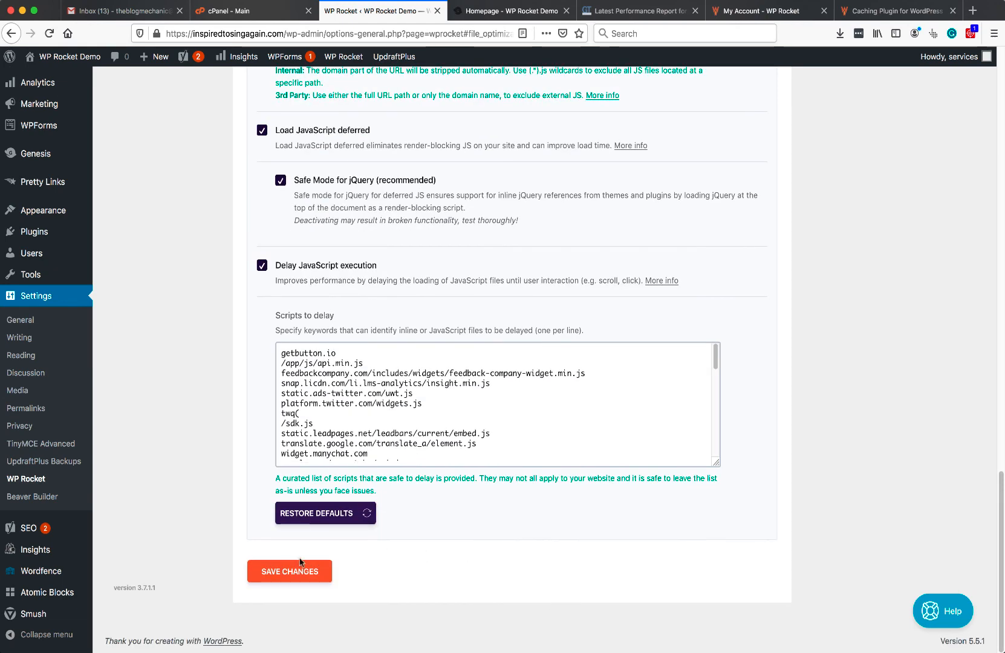
{"action": "left_click", "coordinate": [295, 576]}
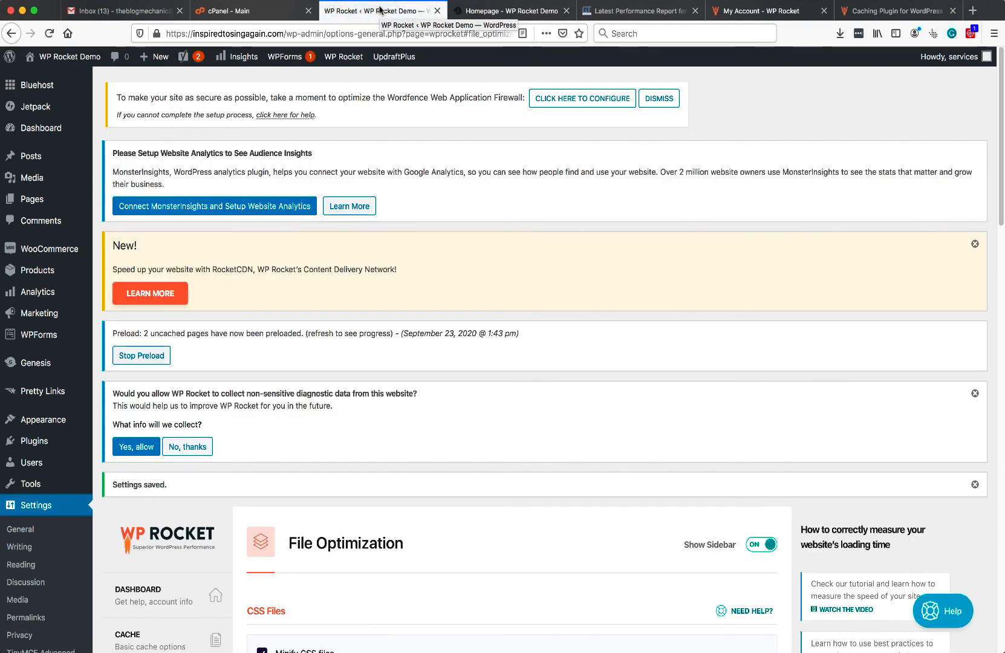
Step: Clear the WP Rocket cache again and reopen the site in a maximized private window
{"action": "mouse_move", "coordinate": [344, 57]}
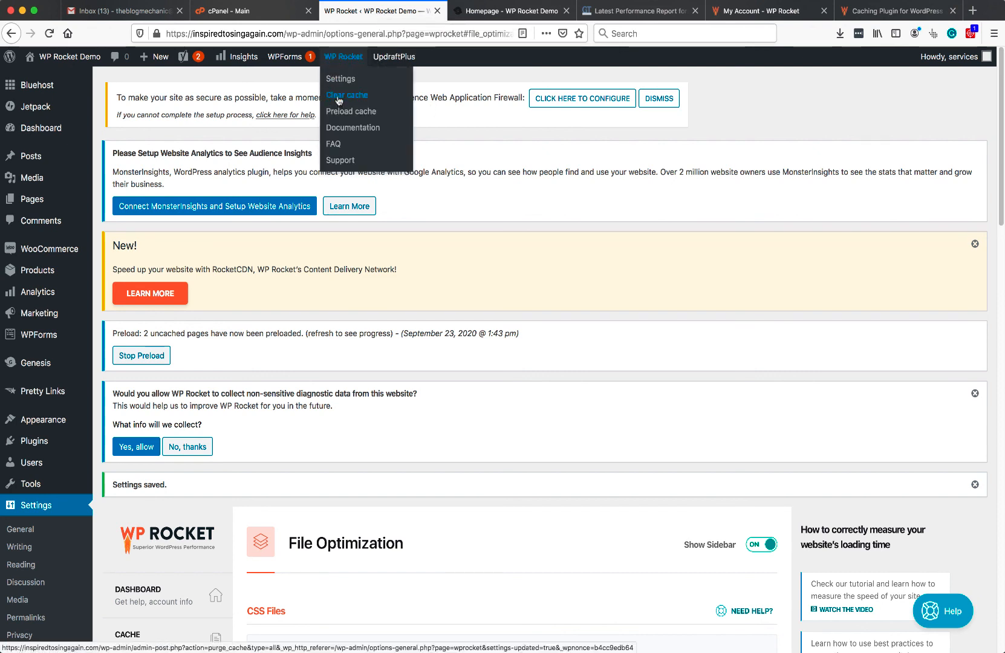
{"action": "left_click", "coordinate": [338, 97]}
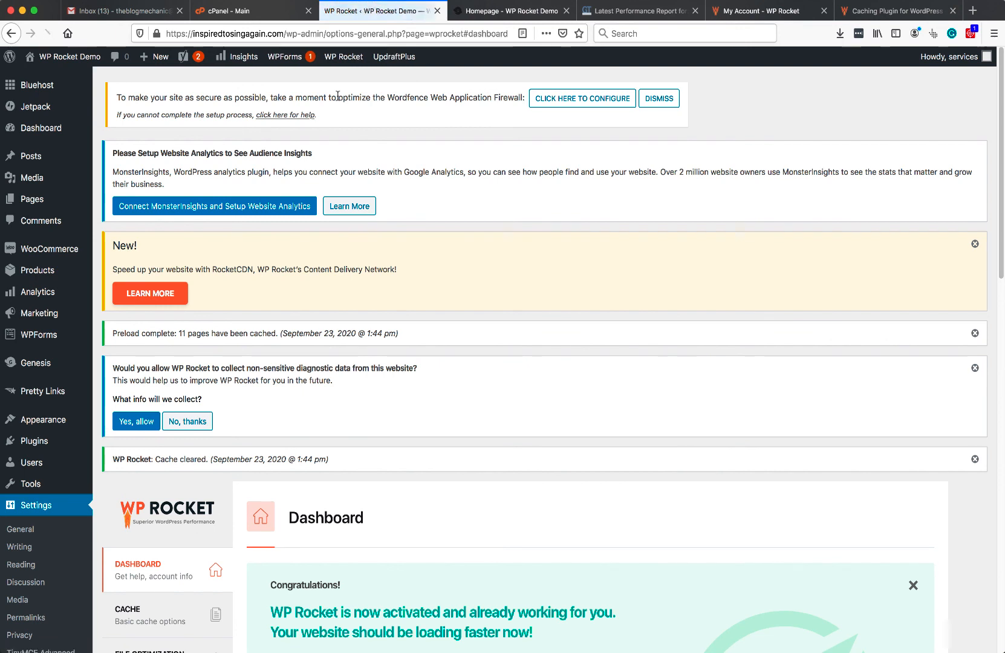
{"action": "mouse_move", "coordinate": [59, 59]}
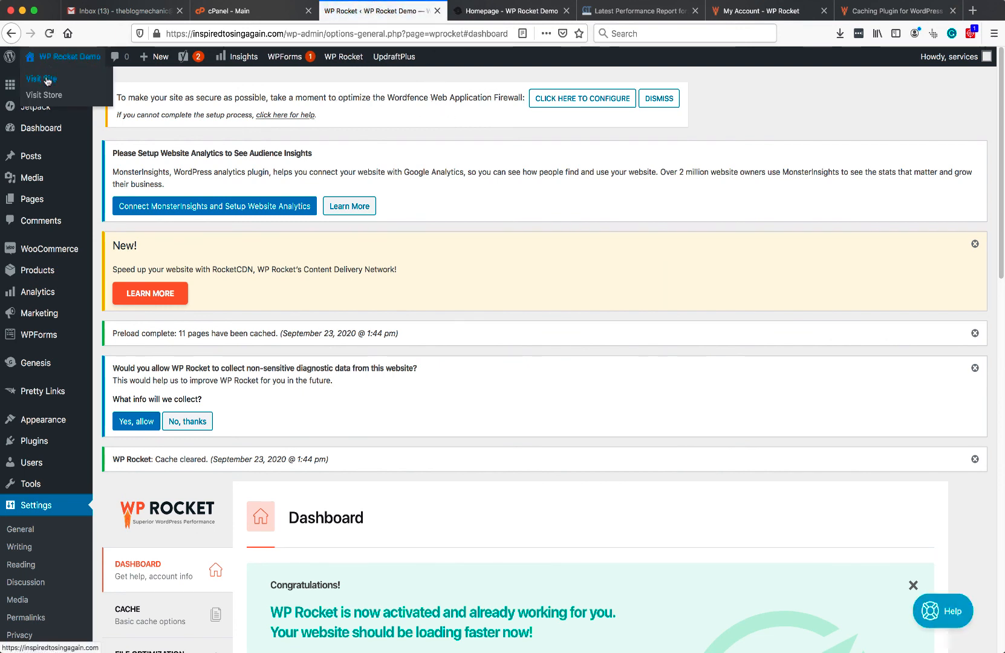
{"action": "right_click", "coordinate": [47, 83]}
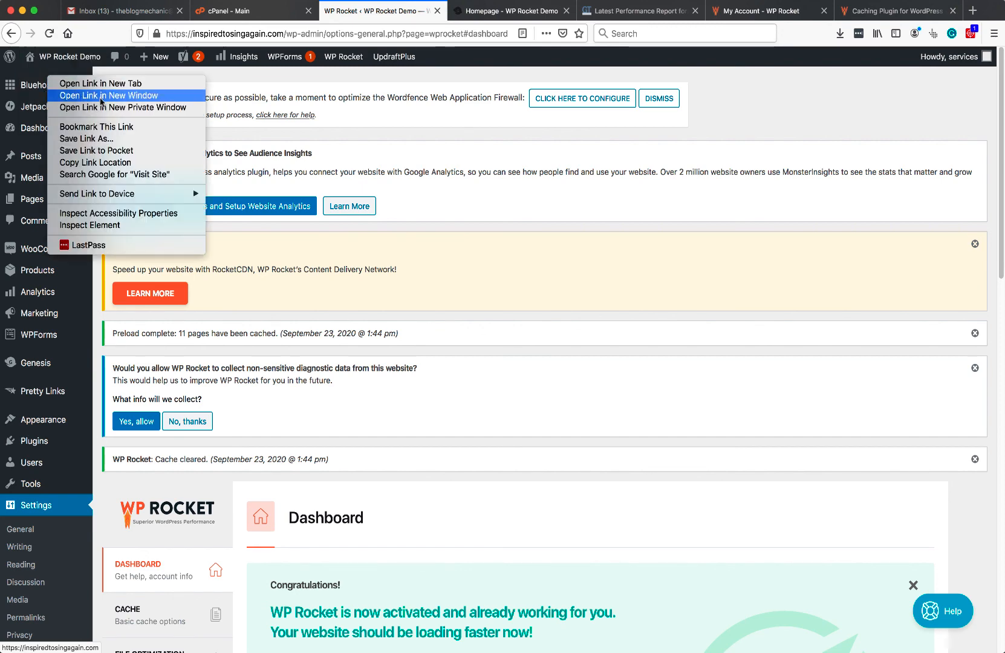
{"action": "left_click", "coordinate": [120, 107]}
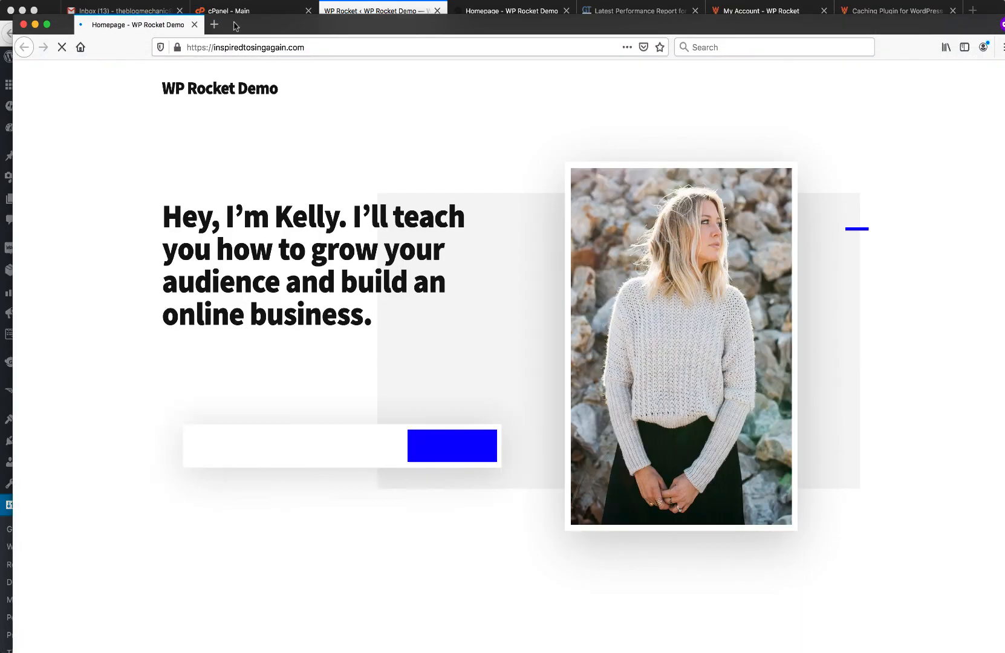
{"action": "double_click", "coordinate": [226, 25]}
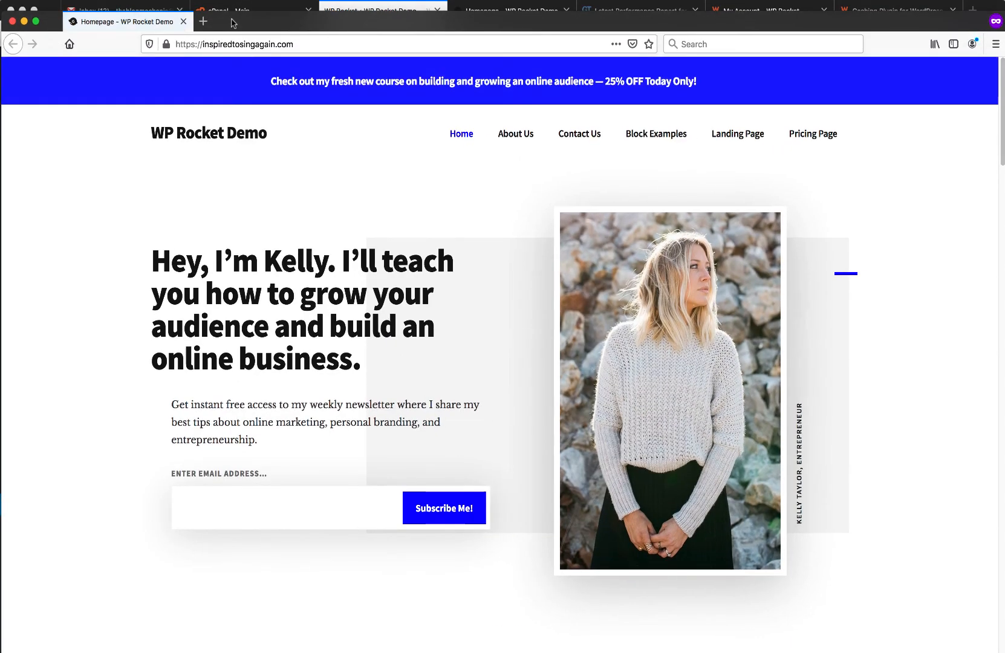
Step: Check the whole homepage with the JavaScript optimizations active and open the Contact Us page
{"action": "scroll", "coordinate": [348, 289], "scroll_direction": "down", "scroll_amount": 15}
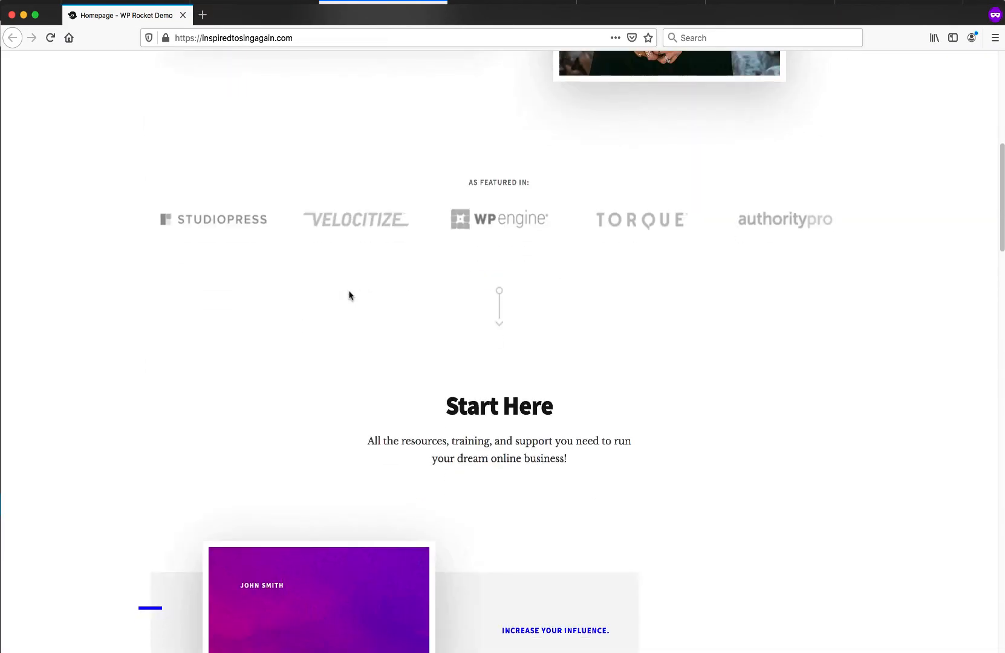
{"action": "scroll", "coordinate": [349, 295], "scroll_direction": "down", "scroll_amount": 10}
{"action": "scroll", "coordinate": [349, 295], "scroll_direction": "up", "scroll_amount": 20}
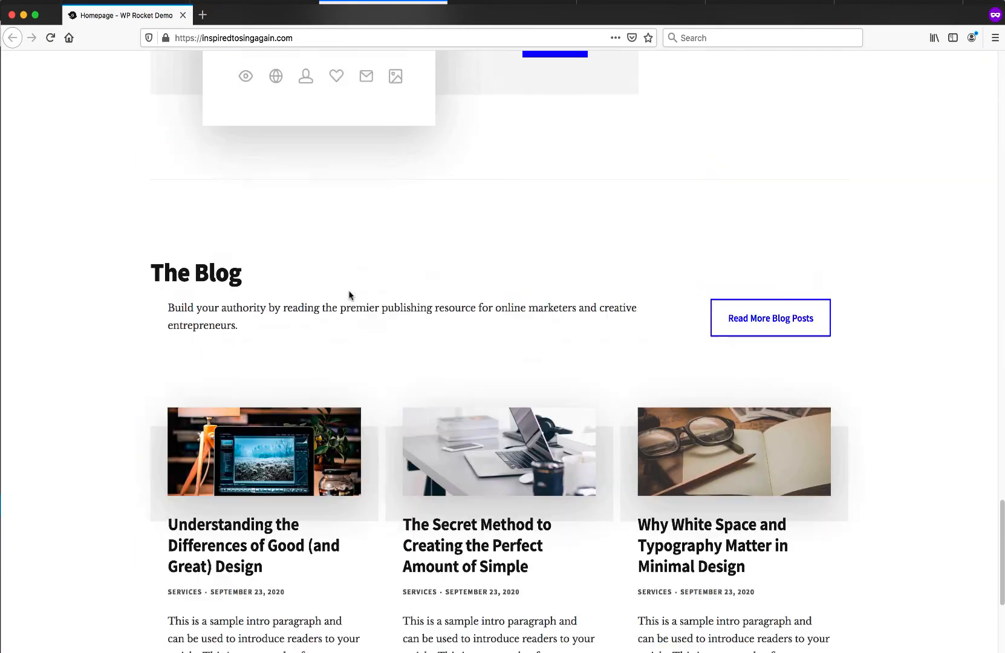
{"action": "scroll", "coordinate": [349, 294], "scroll_direction": "up", "scroll_amount": 3}
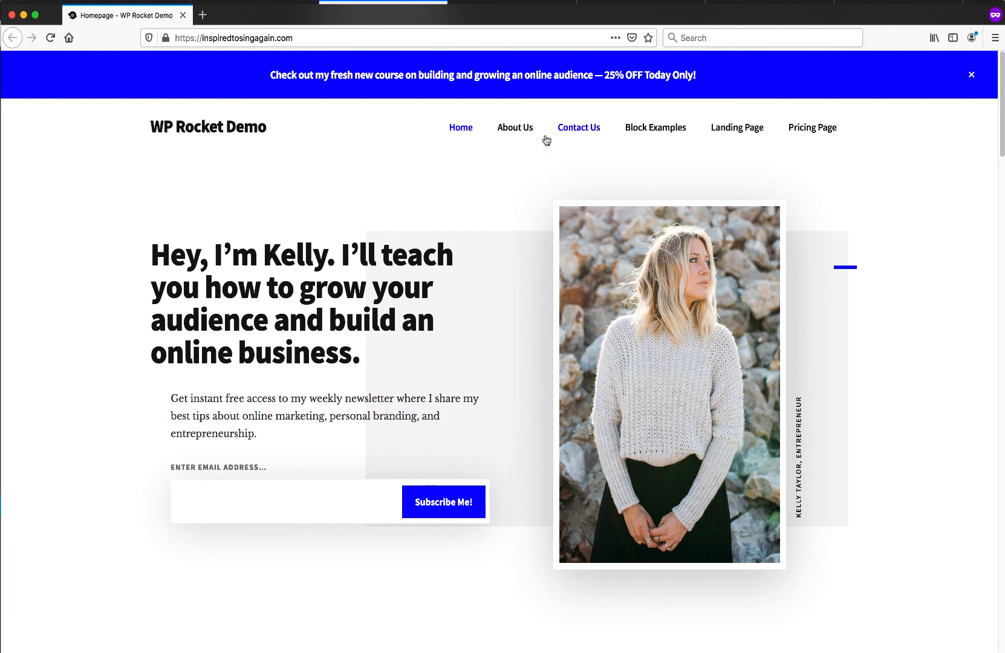
{"action": "left_click", "coordinate": [586, 131]}
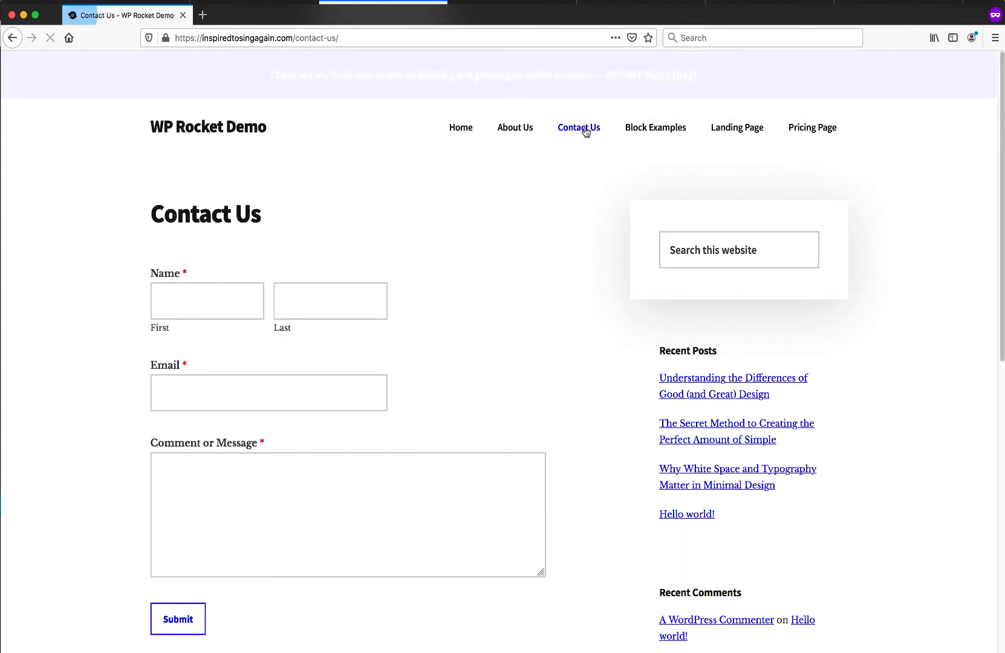
Step: Look over the Contact Us page, return to the homepage and minimize the private window
{"action": "scroll", "coordinate": [513, 357], "scroll_direction": "down", "scroll_amount": 5}
{"action": "scroll", "coordinate": [513, 357], "scroll_direction": "up", "scroll_amount": 5}
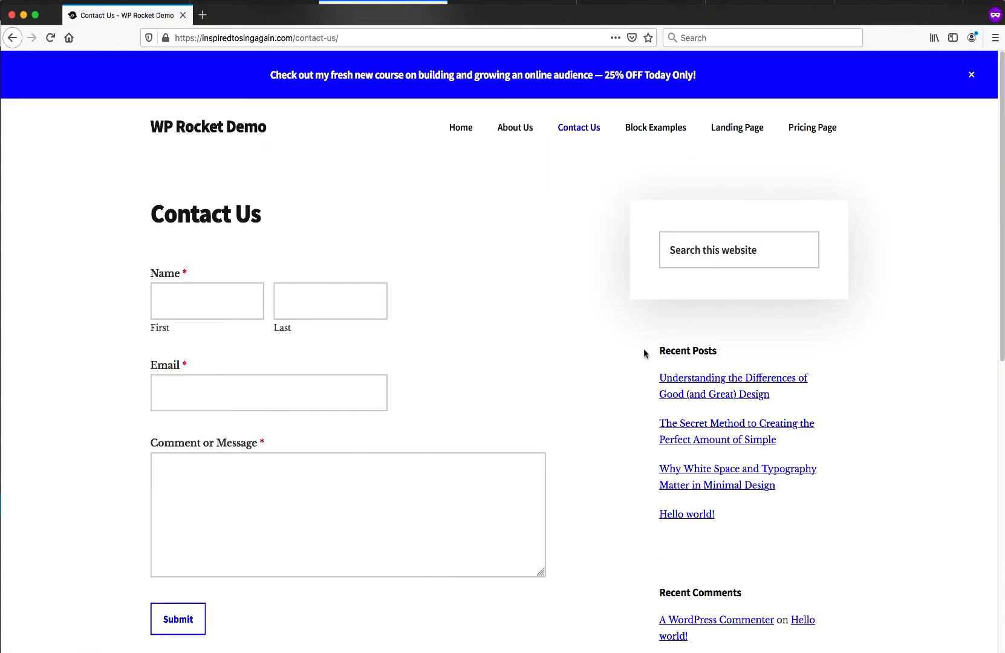
{"action": "left_click", "coordinate": [461, 131]}
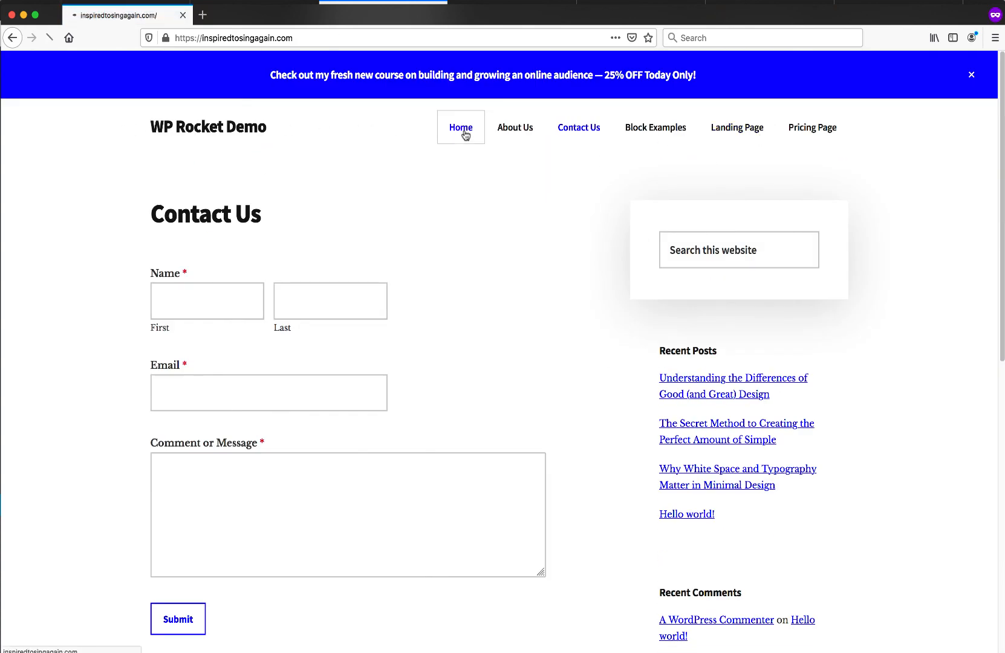
{"action": "left_click", "coordinate": [23, 17]}
Step: In WP Rocket's Media settings, enable LazyLoad for images, iframes and videos, and replace YouTube iframes with a preview image
{"action": "scroll", "coordinate": [518, 316], "scroll_direction": "down", "scroll_amount": 7}
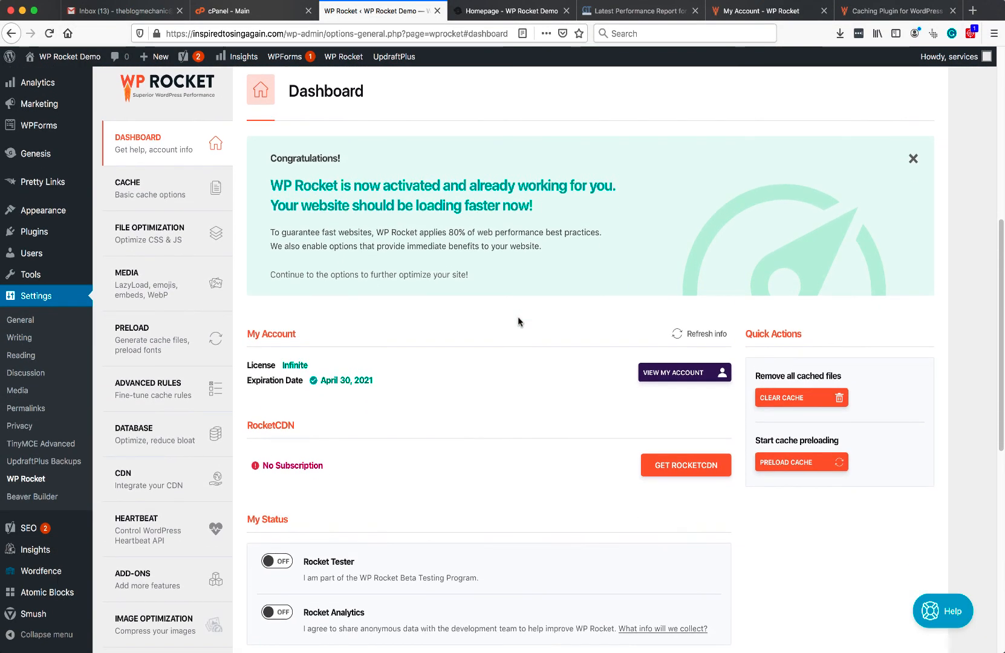
{"action": "left_click", "coordinate": [144, 286]}
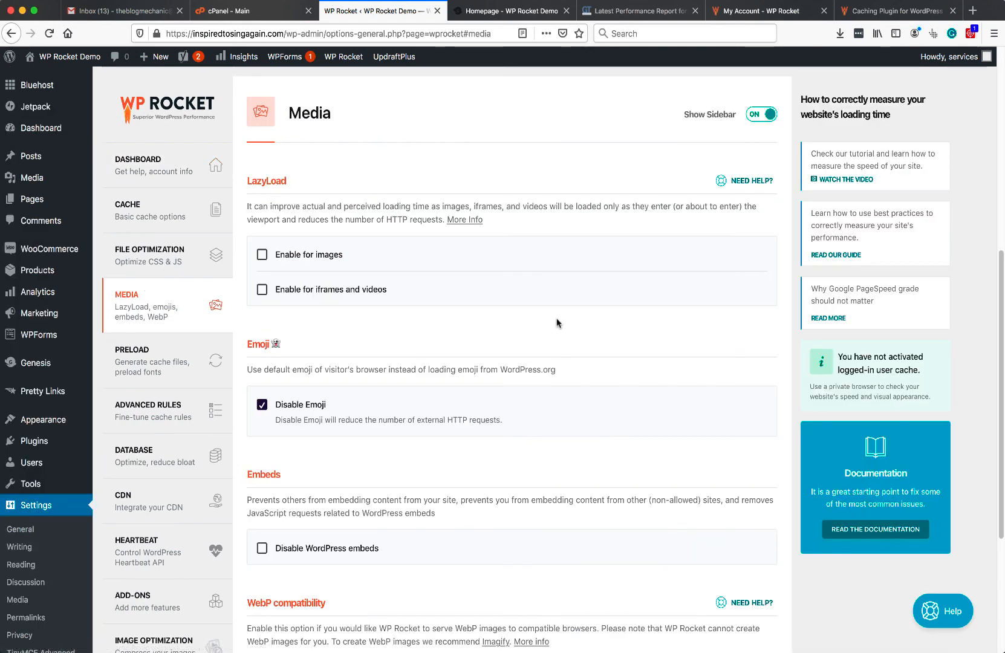
{"action": "left_click", "coordinate": [264, 257]}
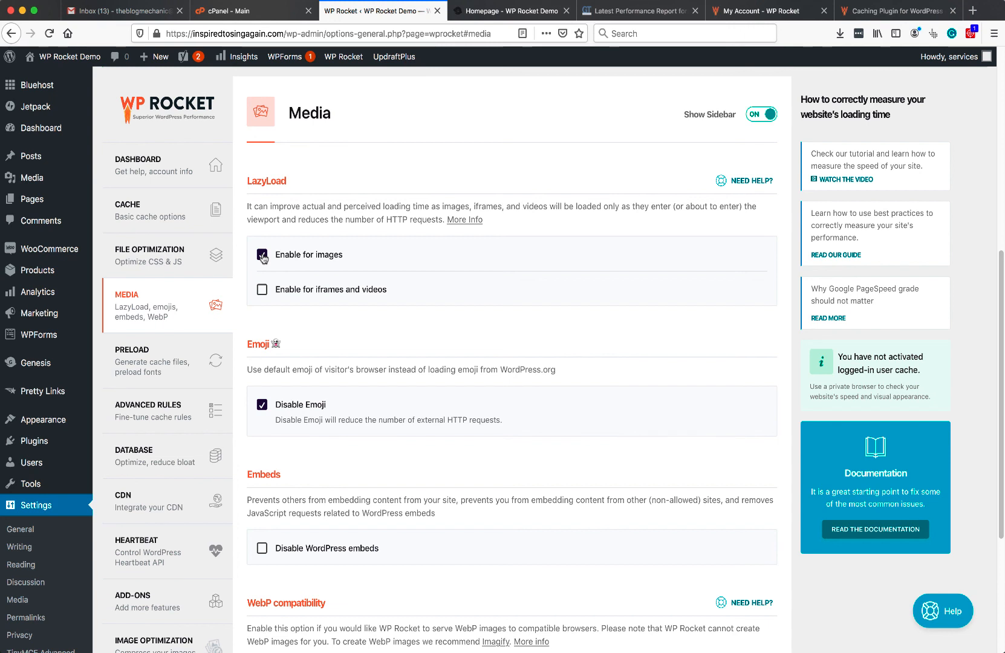
{"action": "left_click", "coordinate": [262, 290]}
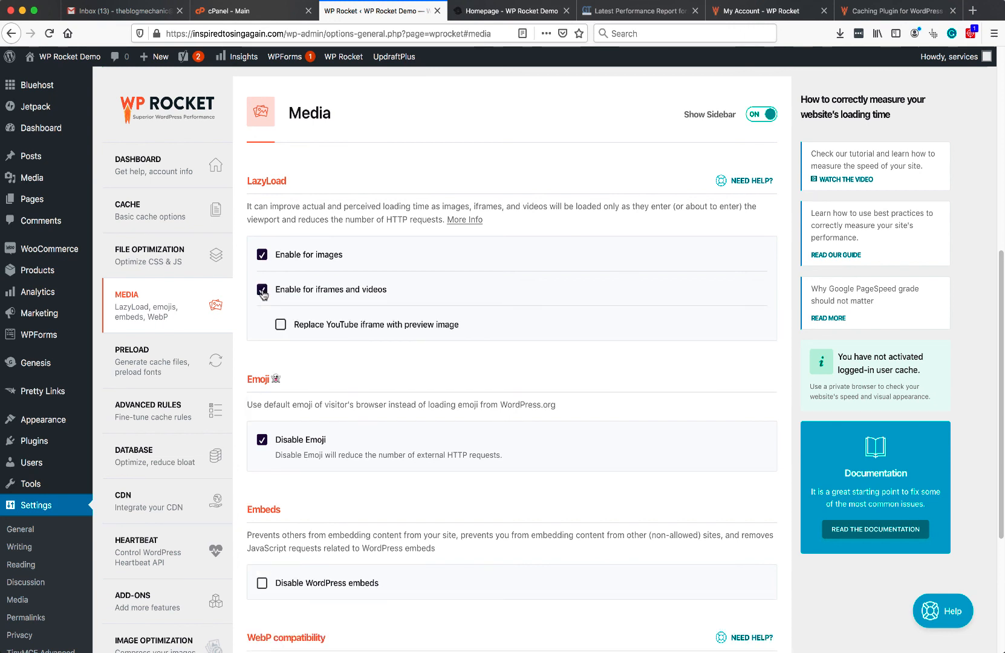
{"action": "left_click", "coordinate": [280, 325]}
Step: Disable WordPress embeds and save the Media changes
{"action": "scroll", "coordinate": [518, 357], "scroll_direction": "down", "scroll_amount": 5}
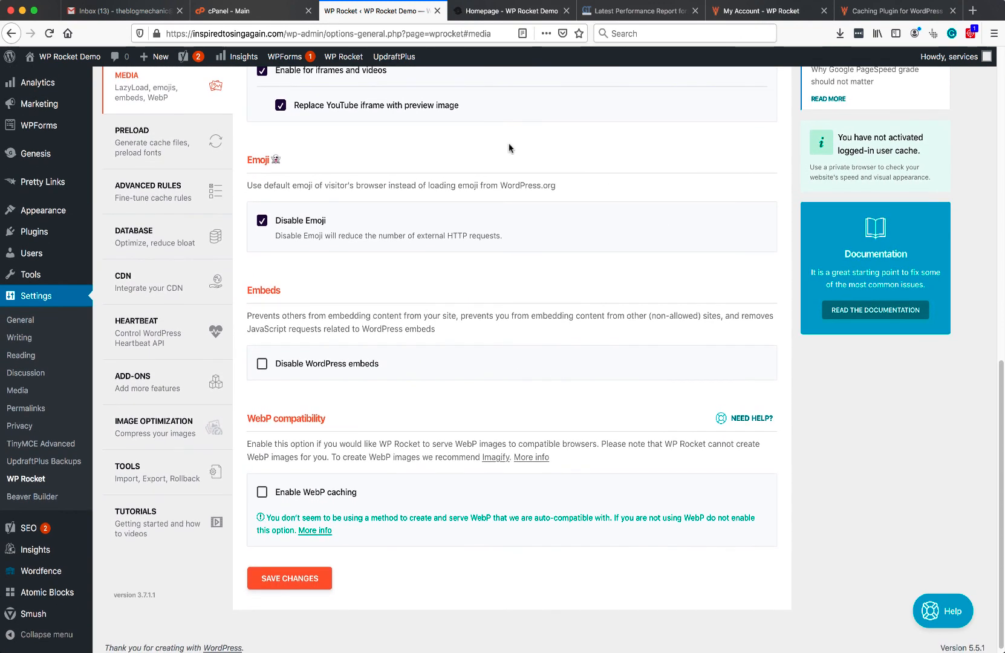
{"action": "scroll", "coordinate": [364, 224], "scroll_direction": "down", "scroll_amount": 1}
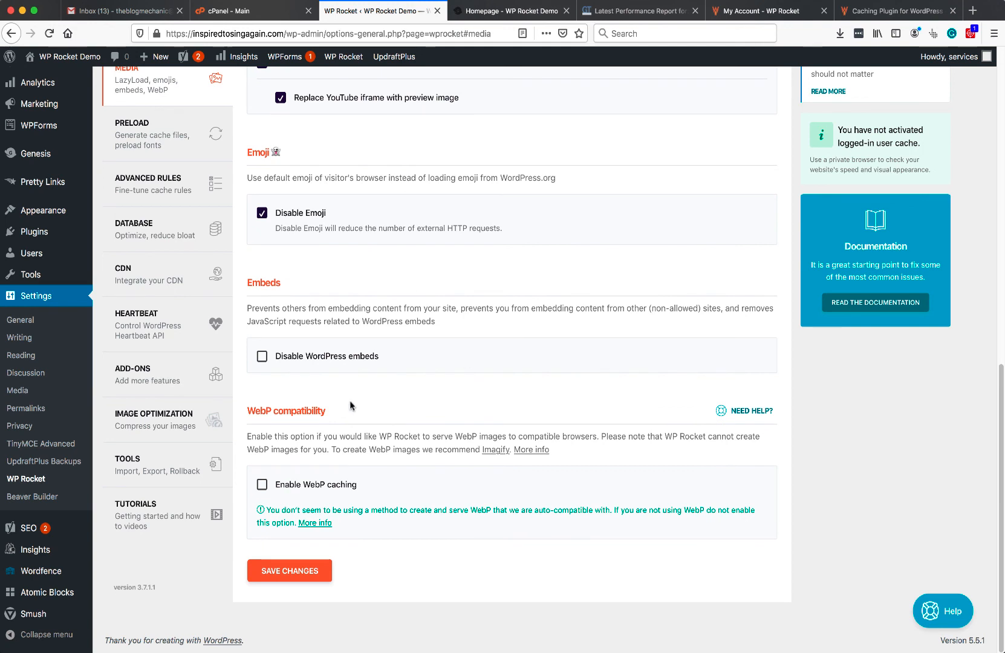
{"action": "left_click", "coordinate": [262, 356]}
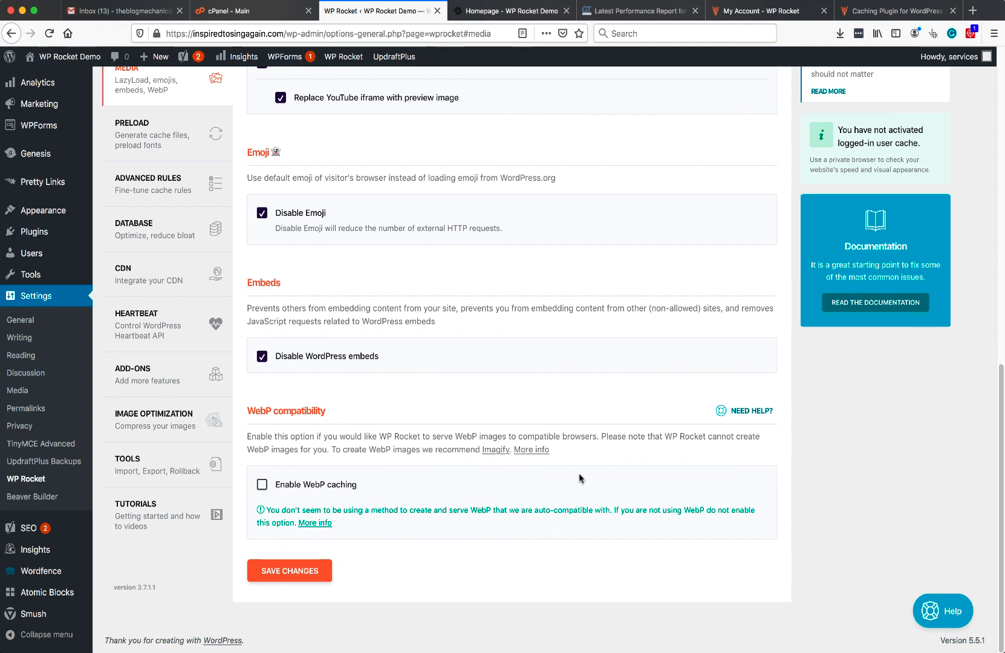
{"action": "left_click", "coordinate": [302, 572]}
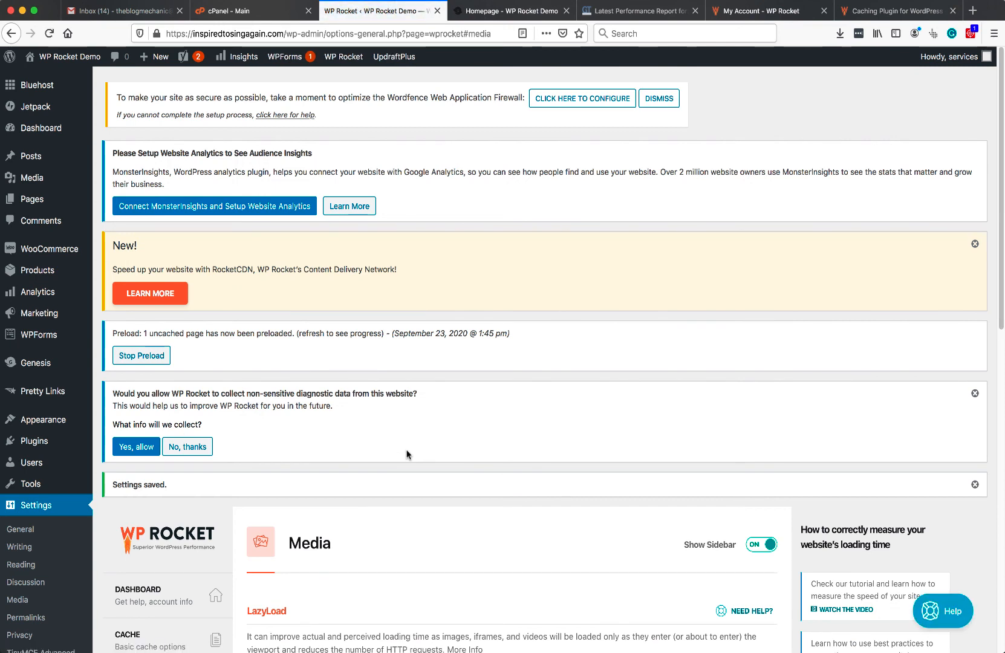
Step: In the Preload settings, activate sitemap-based cache preloading and include the Yoast SEO XML sitemap
{"action": "scroll", "coordinate": [469, 377], "scroll_direction": "down", "scroll_amount": 10}
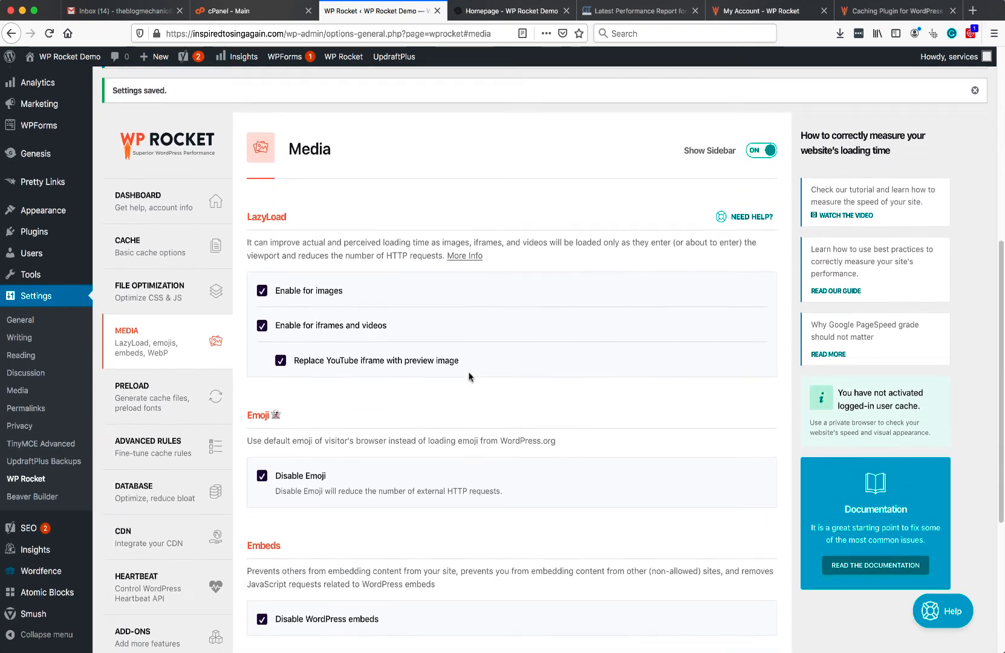
{"action": "left_click", "coordinate": [151, 299]}
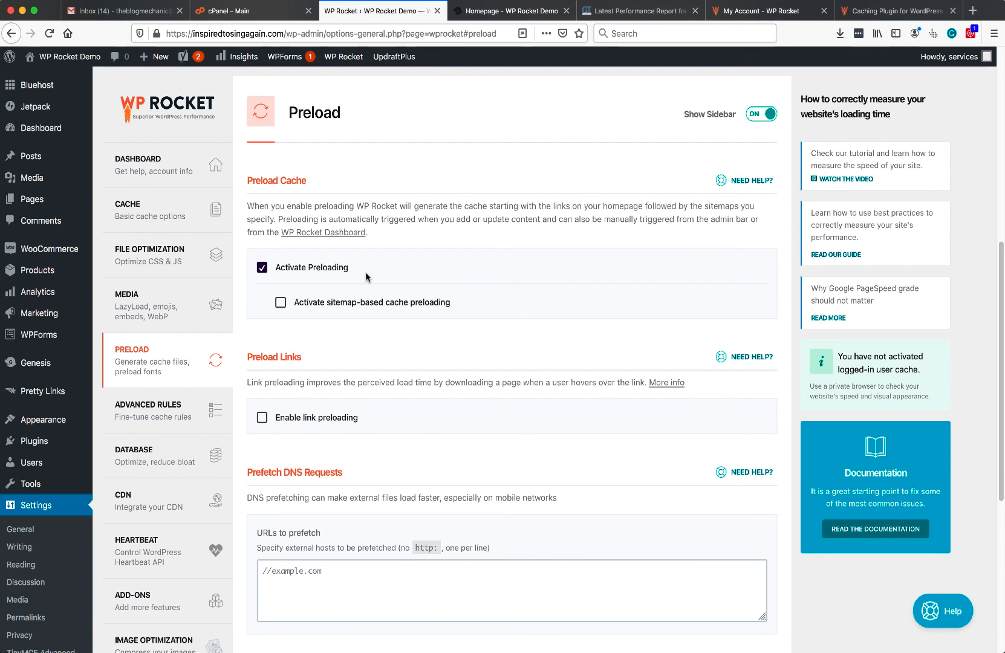
{"action": "left_click", "coordinate": [281, 303]}
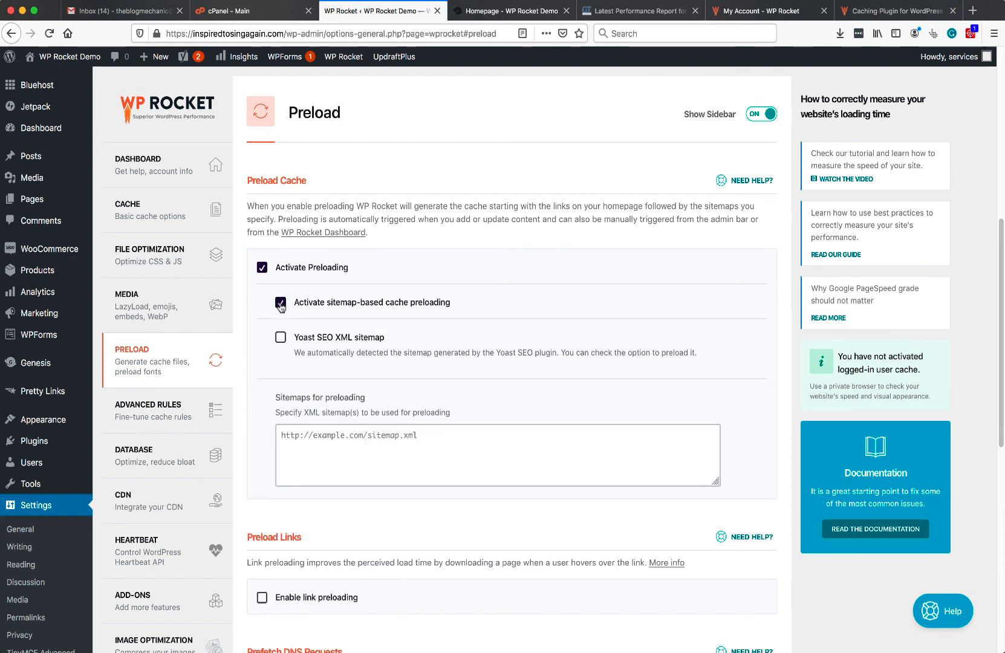
{"action": "left_click", "coordinate": [282, 339]}
Step: Enable link preloading and save the Preload changes
{"action": "scroll", "coordinate": [284, 344], "scroll_direction": "down", "scroll_amount": 5}
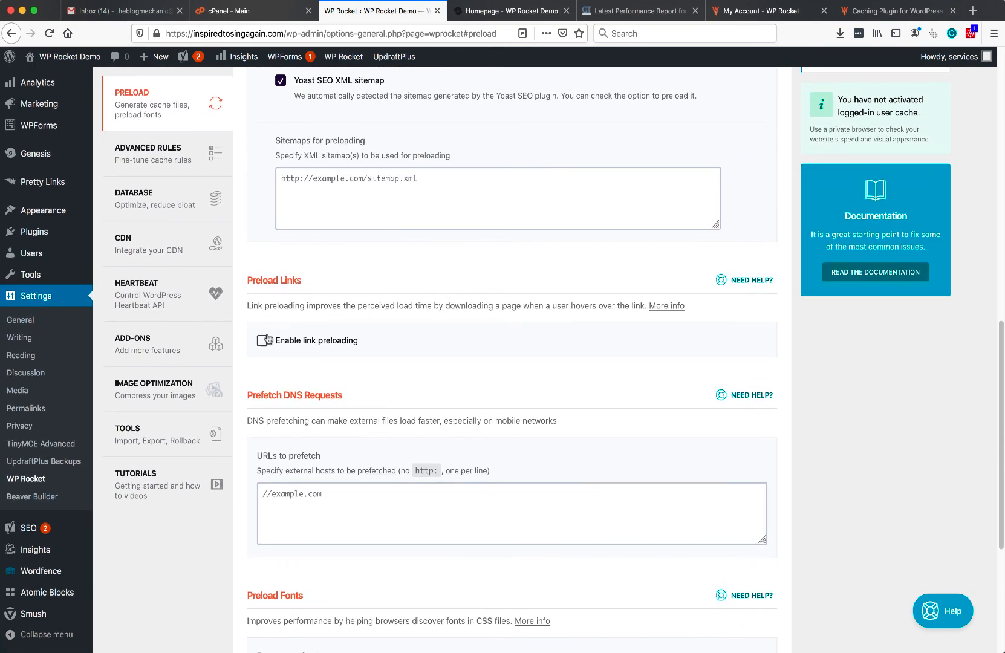
{"action": "left_click", "coordinate": [262, 342]}
{"action": "scroll", "coordinate": [360, 355], "scroll_direction": "down", "scroll_amount": 5}
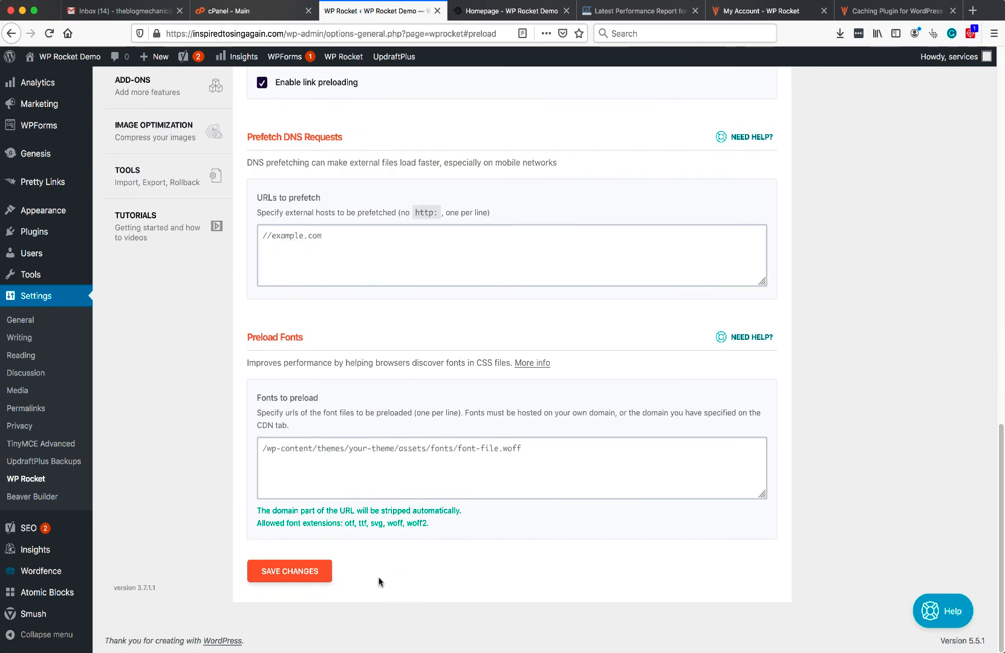
{"action": "left_click", "coordinate": [290, 570]}
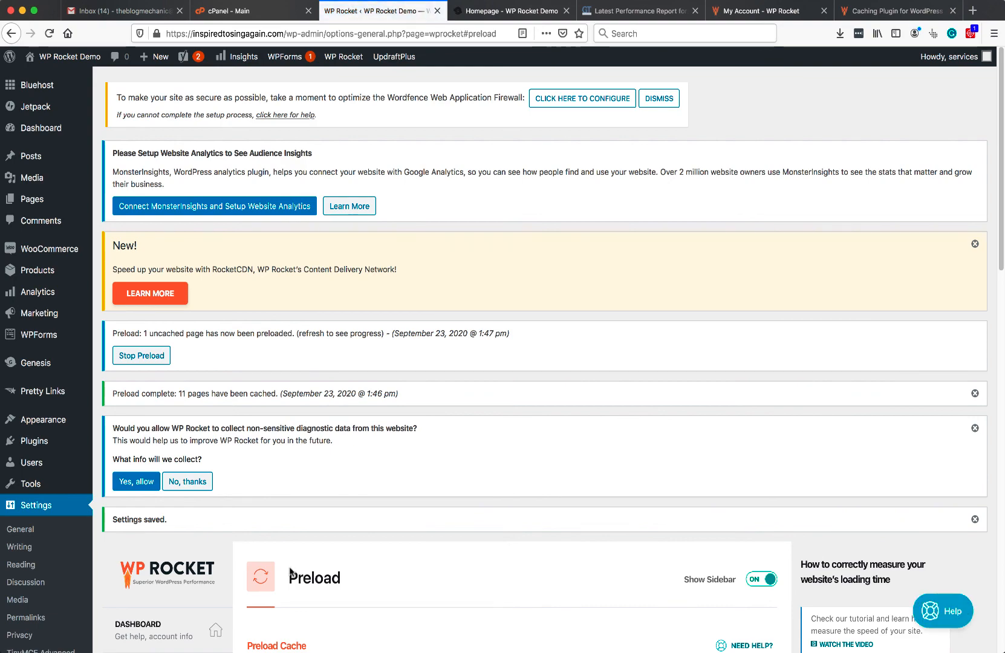
Step: Review the Advanced Rules settings for URLs, cookies and user agents that should never be cached
{"action": "scroll", "coordinate": [399, 384], "scroll_direction": "down", "scroll_amount": 3}
{"action": "scroll", "coordinate": [400, 379], "scroll_direction": "down", "scroll_amount": 10}
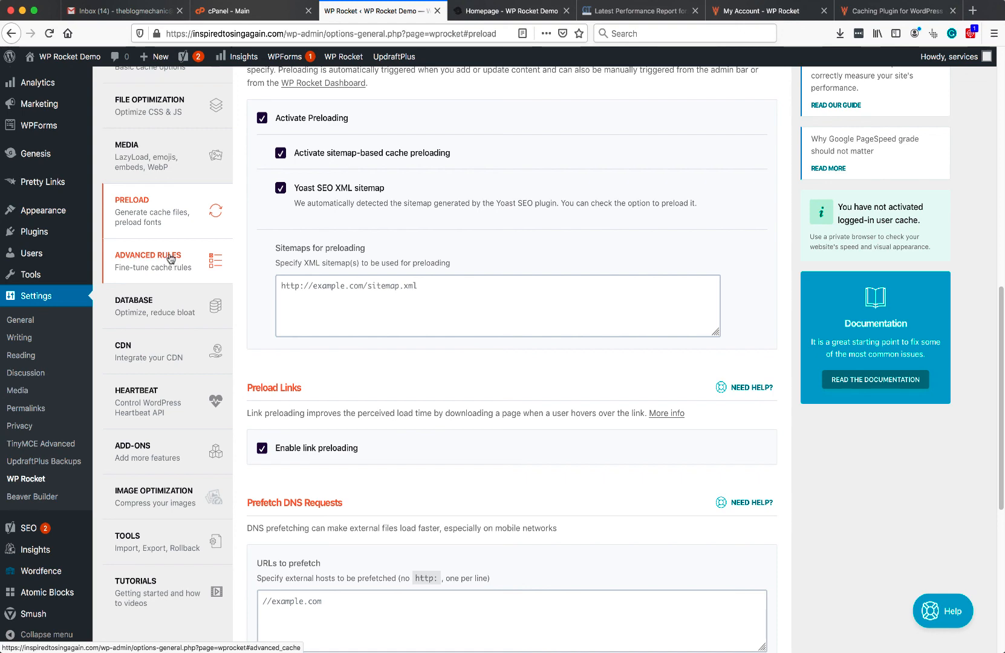
{"action": "left_click", "coordinate": [172, 259]}
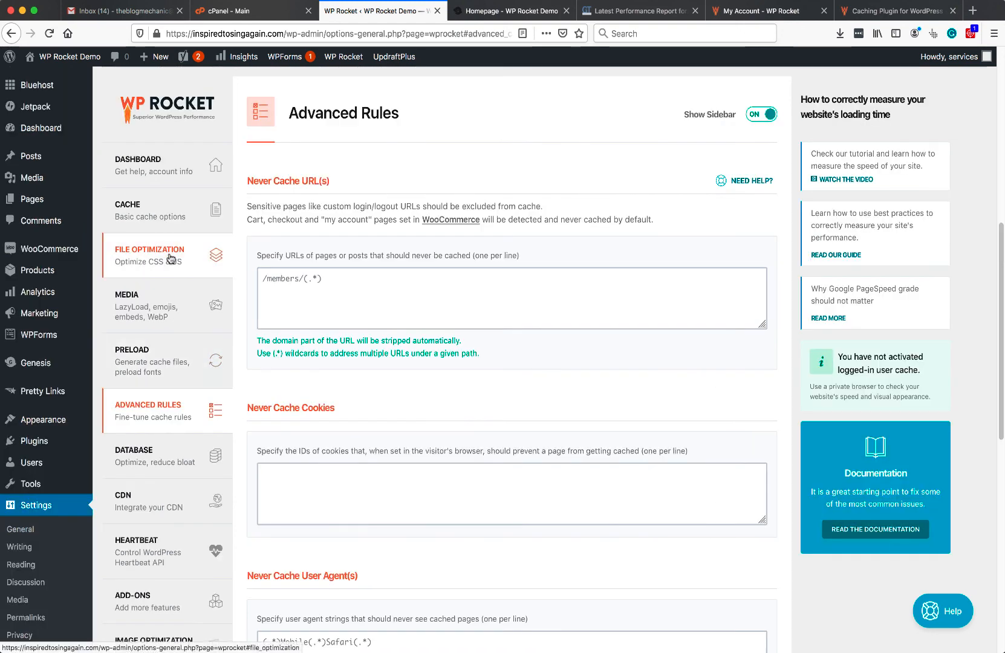
{"action": "left_click", "coordinate": [262, 278]}
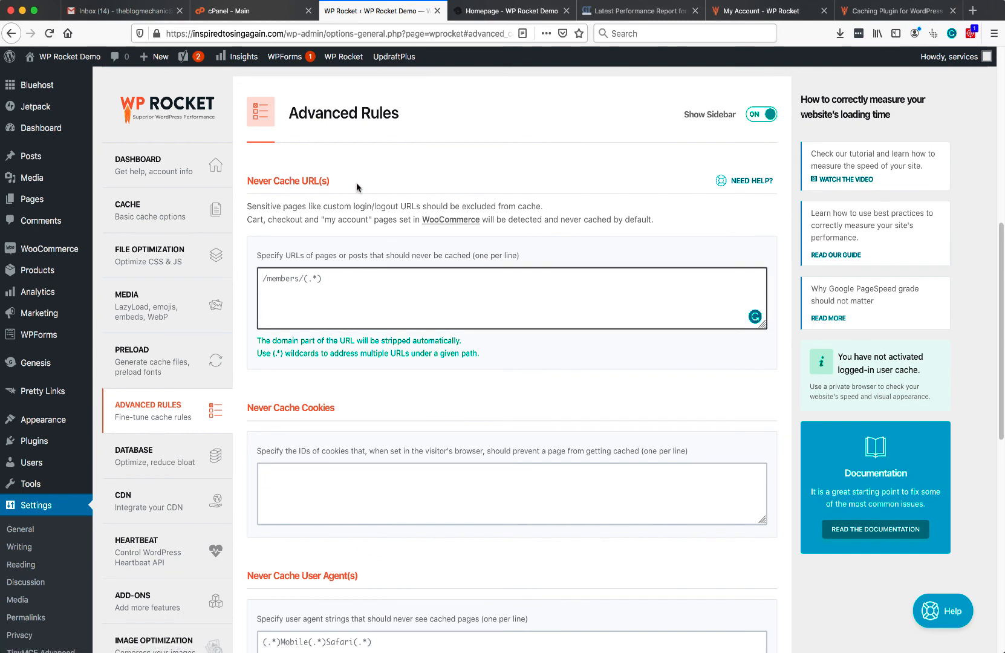
{"action": "scroll", "coordinate": [356, 183], "scroll_direction": "down", "scroll_amount": 5}
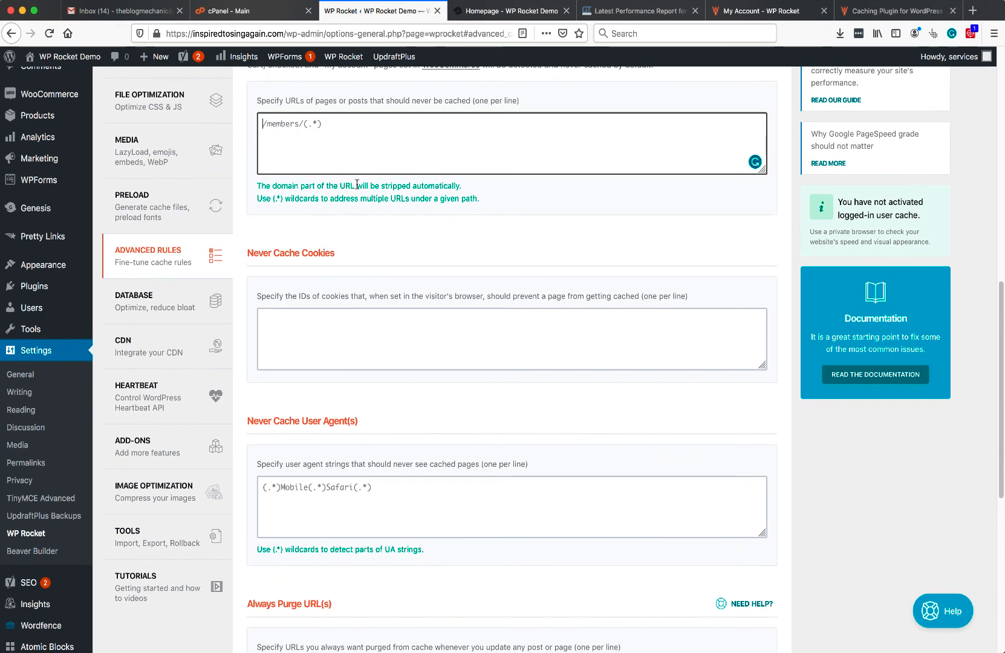
Step: In the Database settings, select Revisions, Trashed Posts, Spam Comments and Trashed Comments for cleanup
{"action": "left_click", "coordinate": [141, 295]}
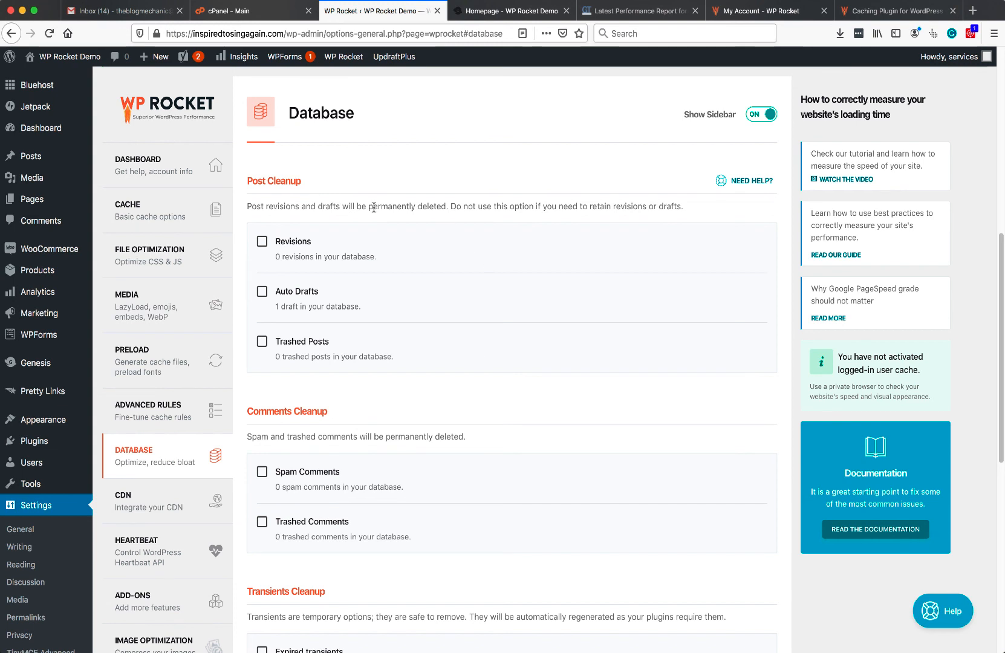
{"action": "left_click", "coordinate": [262, 242]}
{"action": "left_click", "coordinate": [262, 343]}
{"action": "scroll", "coordinate": [561, 354], "scroll_direction": "down", "scroll_amount": 5}
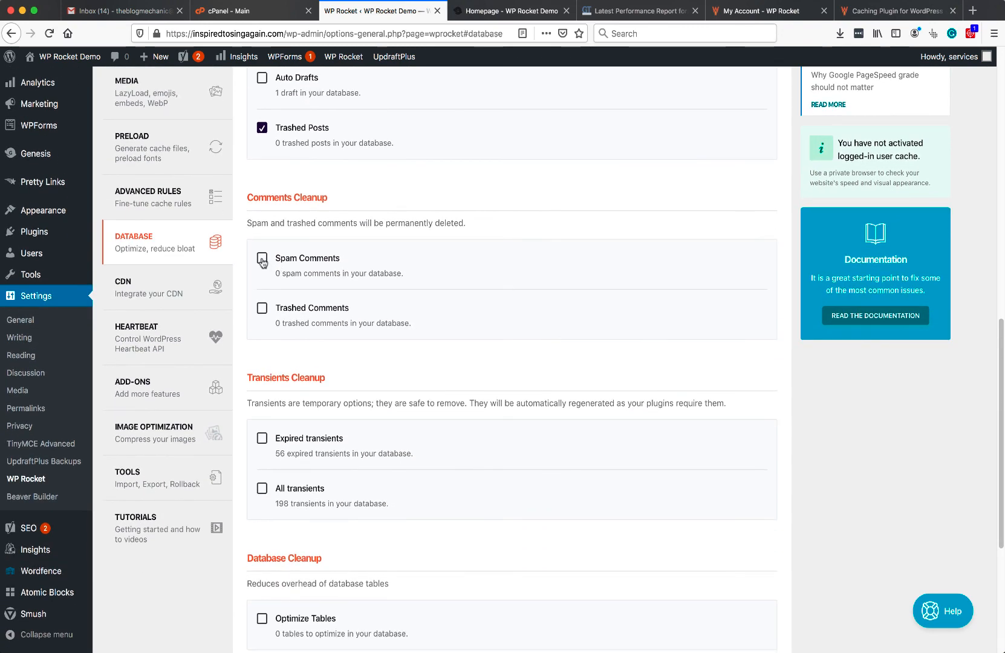
{"action": "left_click", "coordinate": [262, 259]}
{"action": "left_click", "coordinate": [262, 309]}
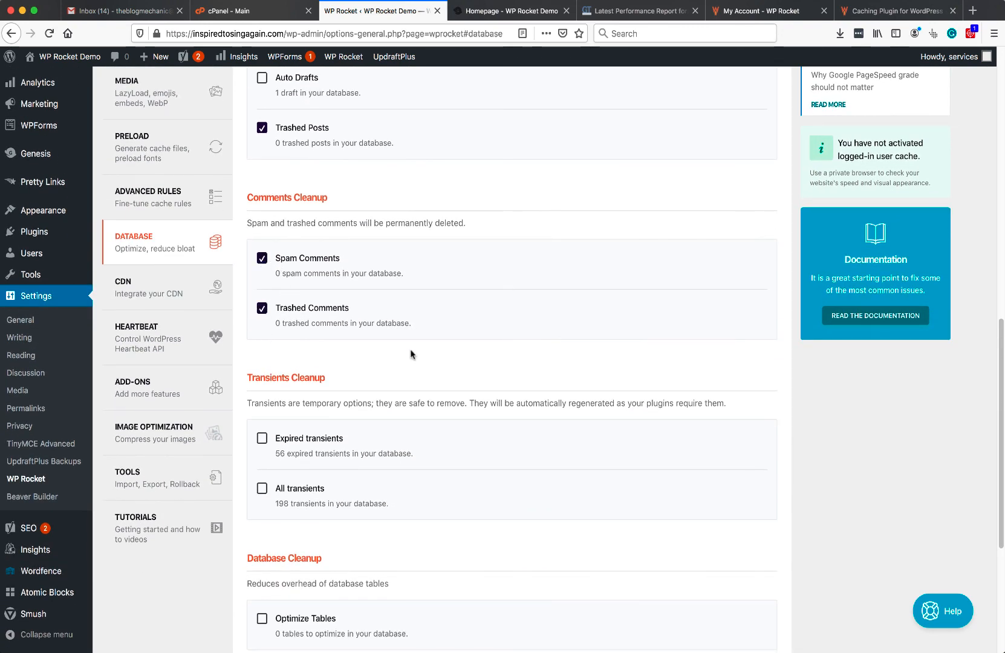
Step: Select Expired transients, All transients and Optimize Tables, and save the changes and optimize the database
{"action": "scroll", "coordinate": [411, 353], "scroll_direction": "down", "scroll_amount": 3}
{"action": "left_click", "coordinate": [262, 332]}
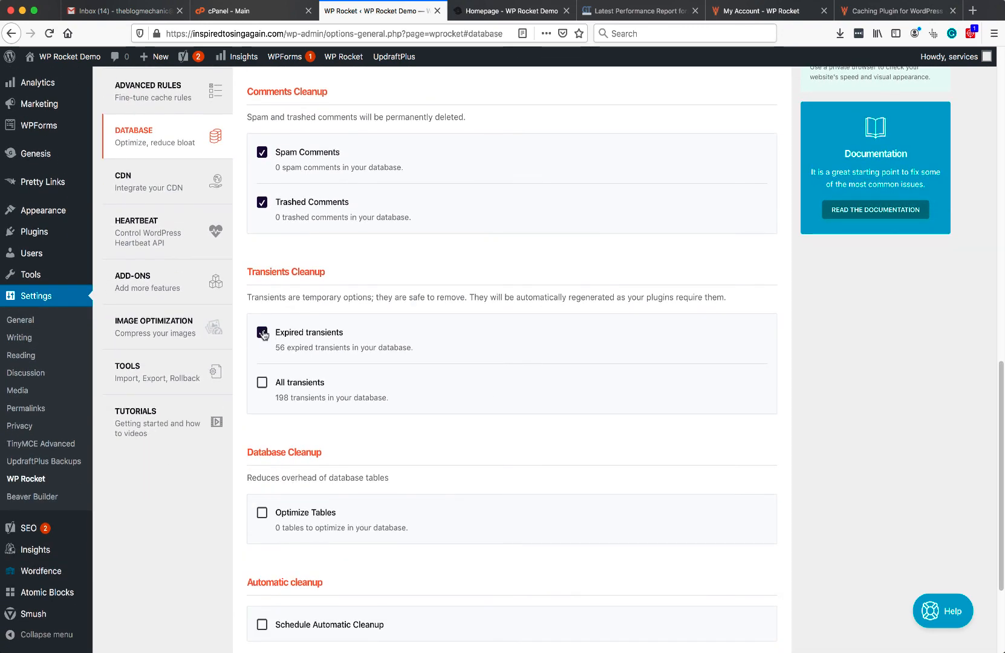
{"action": "left_click", "coordinate": [261, 382]}
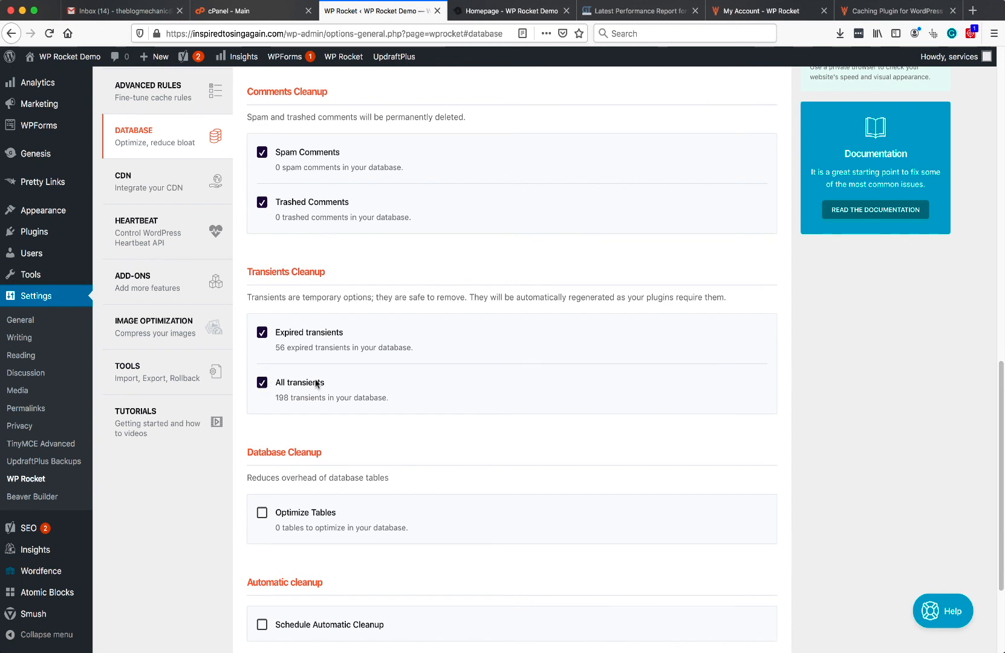
{"action": "scroll", "coordinate": [516, 383], "scroll_direction": "down", "scroll_amount": 4}
{"action": "left_click", "coordinate": [263, 360]}
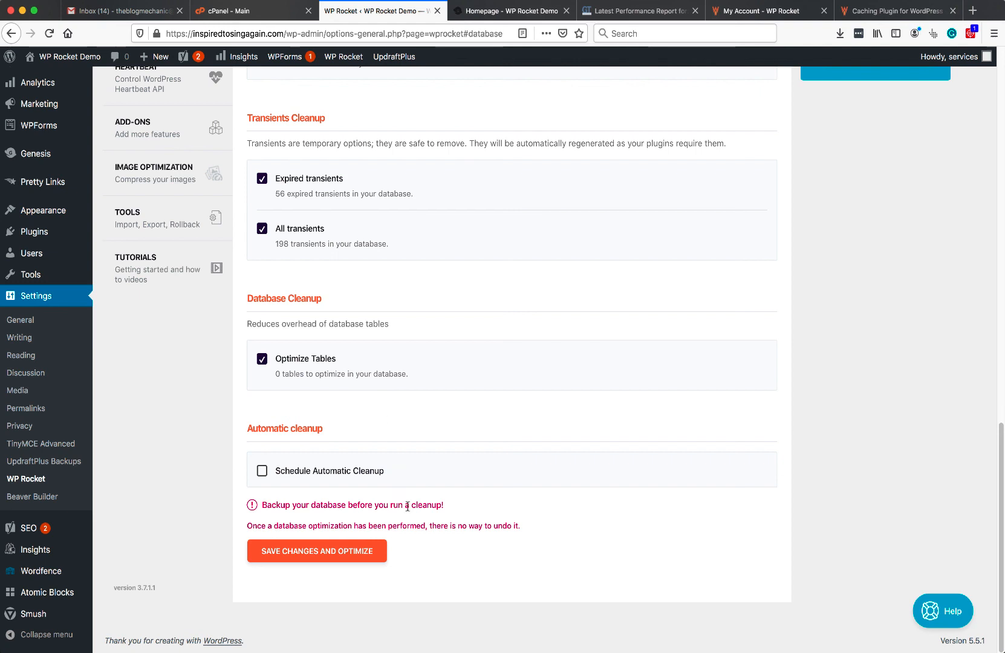
{"action": "left_click", "coordinate": [316, 550]}
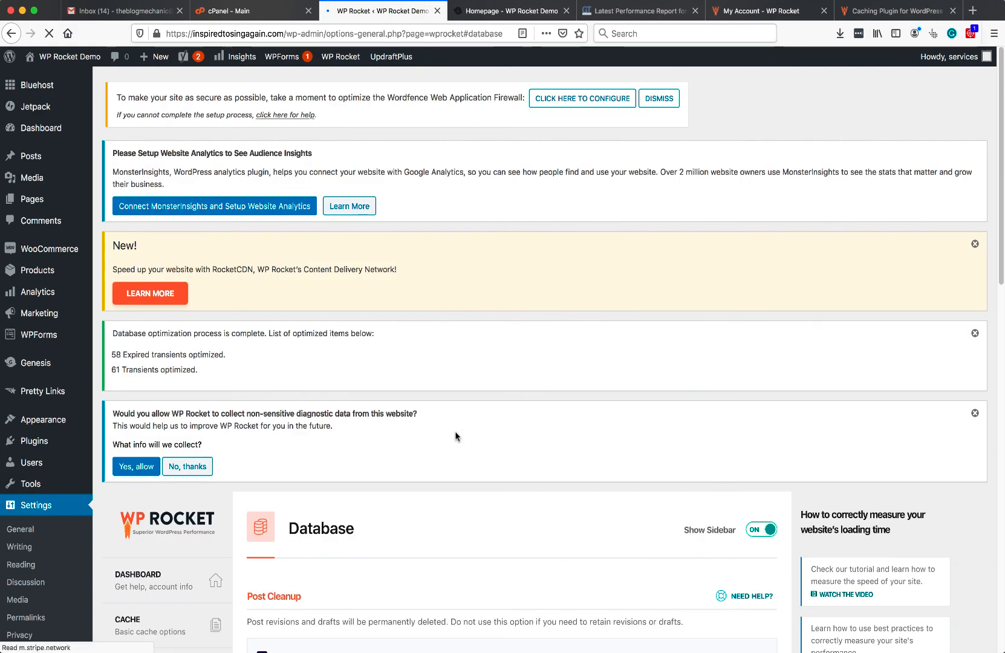
Step: Schedule automatic database cleanup with a Weekly frequency, and save and optimize again
{"action": "scroll", "coordinate": [455, 435], "scroll_direction": "down", "scroll_amount": 6}
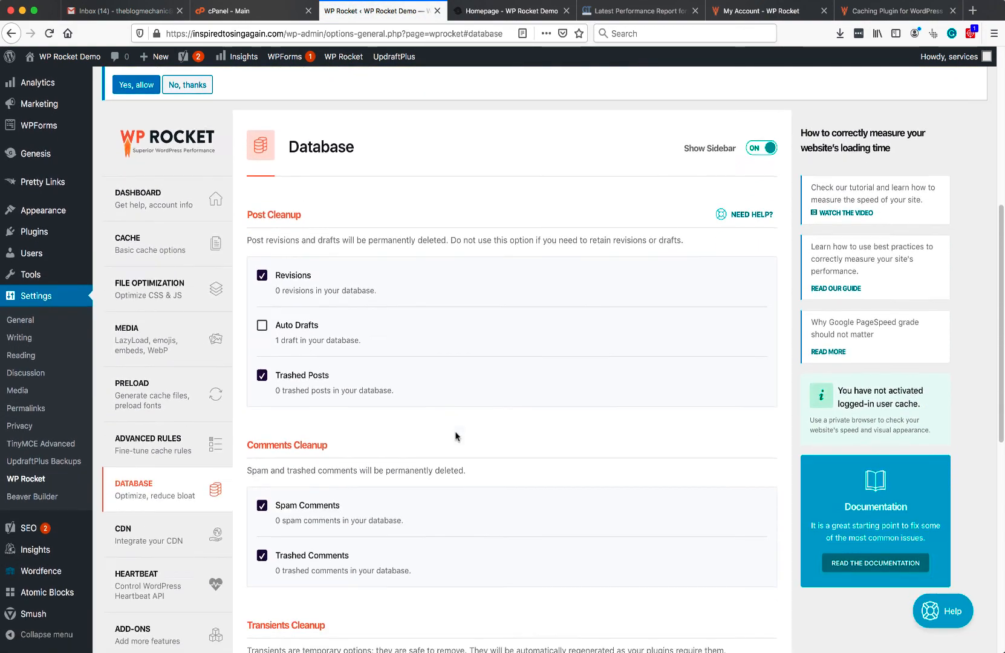
{"action": "scroll", "coordinate": [455, 435], "scroll_direction": "down", "scroll_amount": 8}
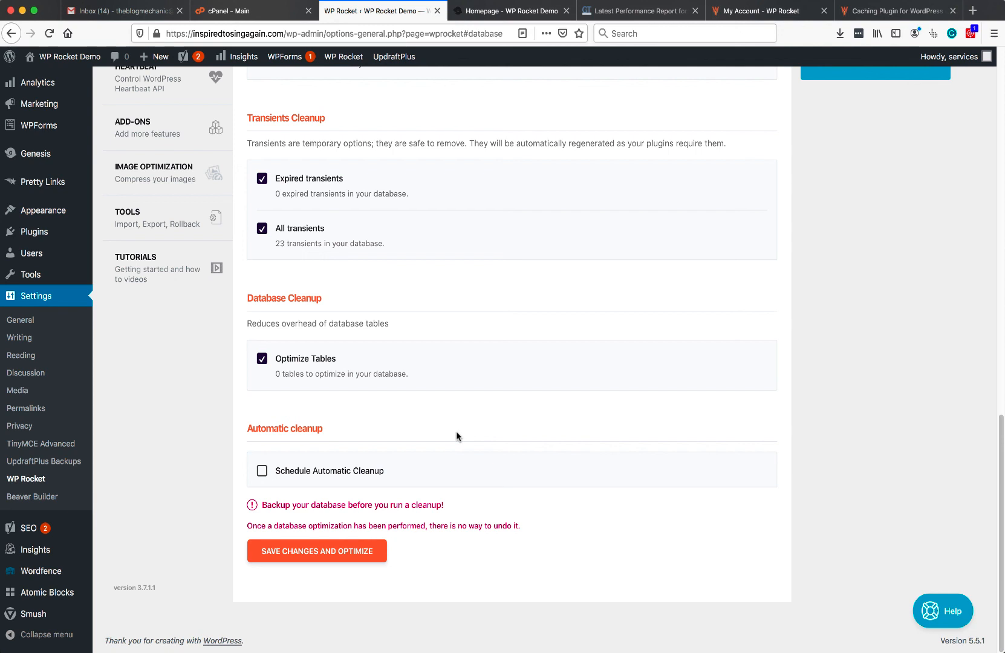
{"action": "left_click", "coordinate": [262, 472]}
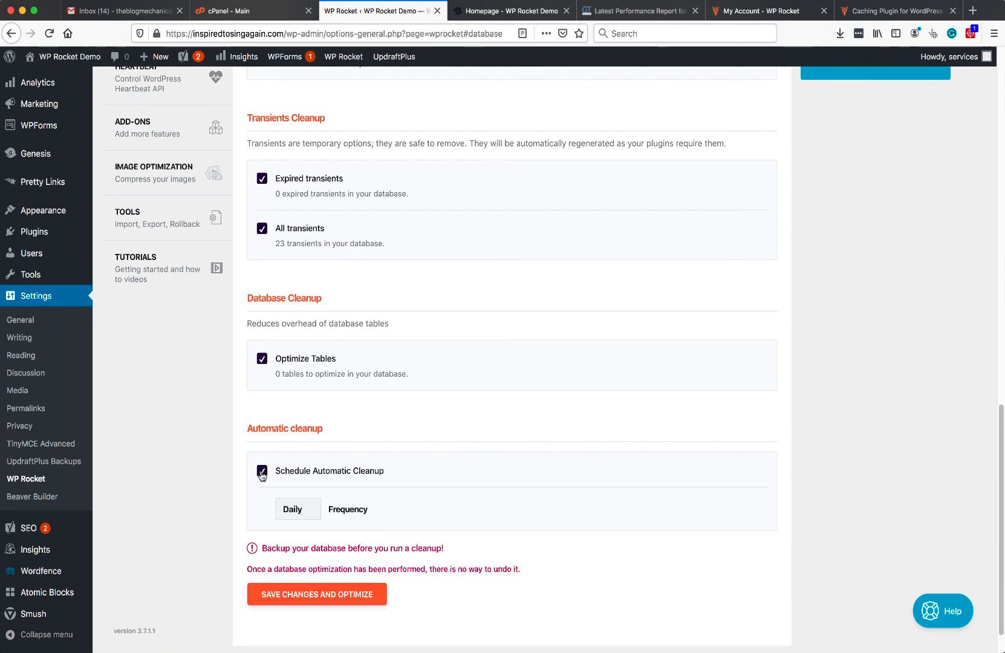
{"action": "left_click", "coordinate": [301, 515]}
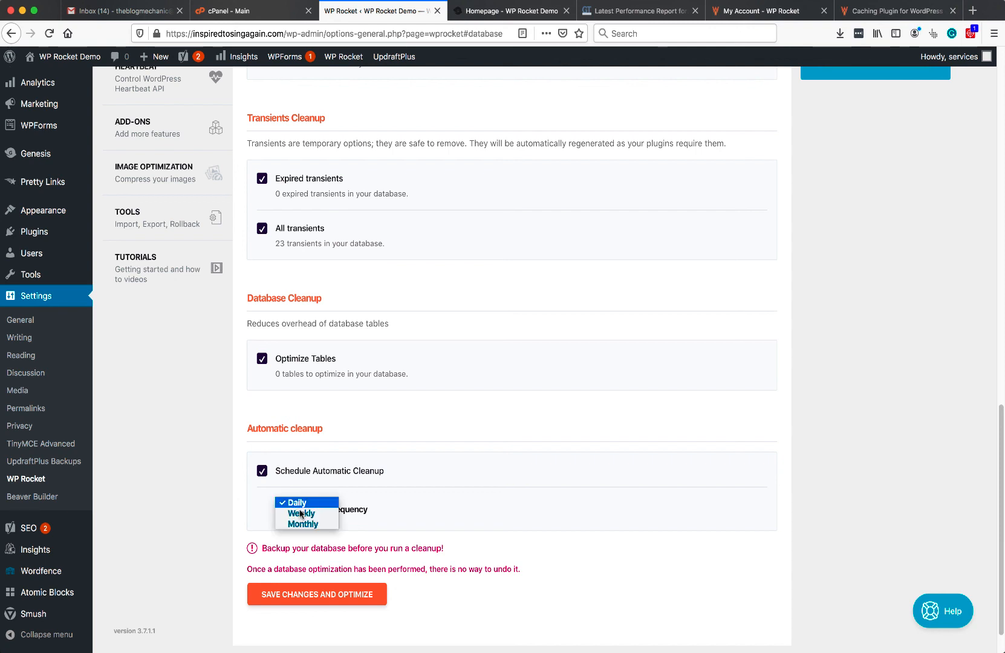
{"action": "left_click", "coordinate": [309, 514]}
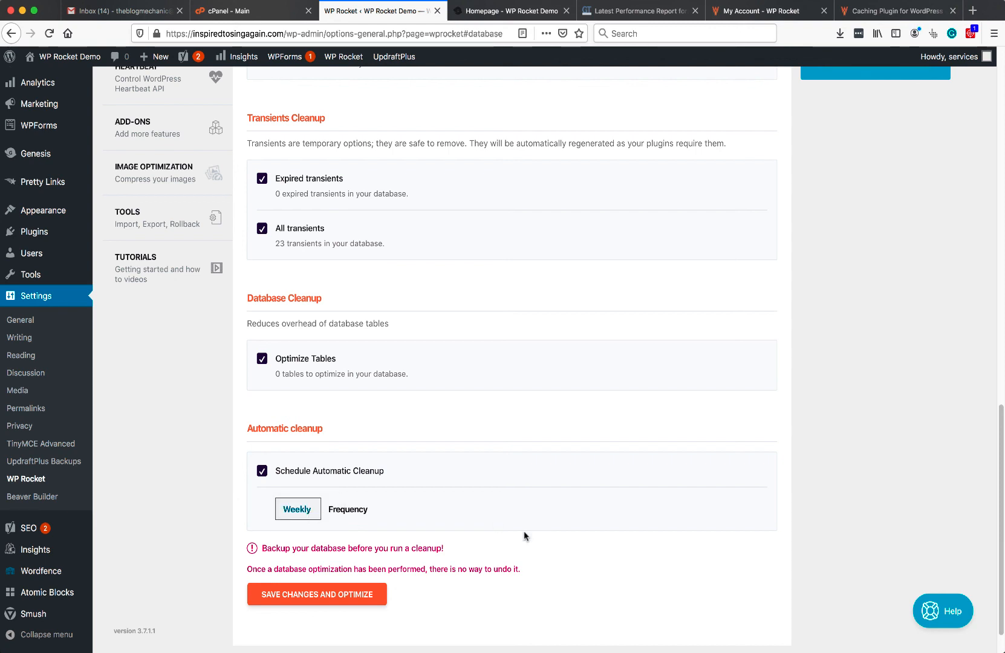
{"action": "left_click", "coordinate": [338, 595]}
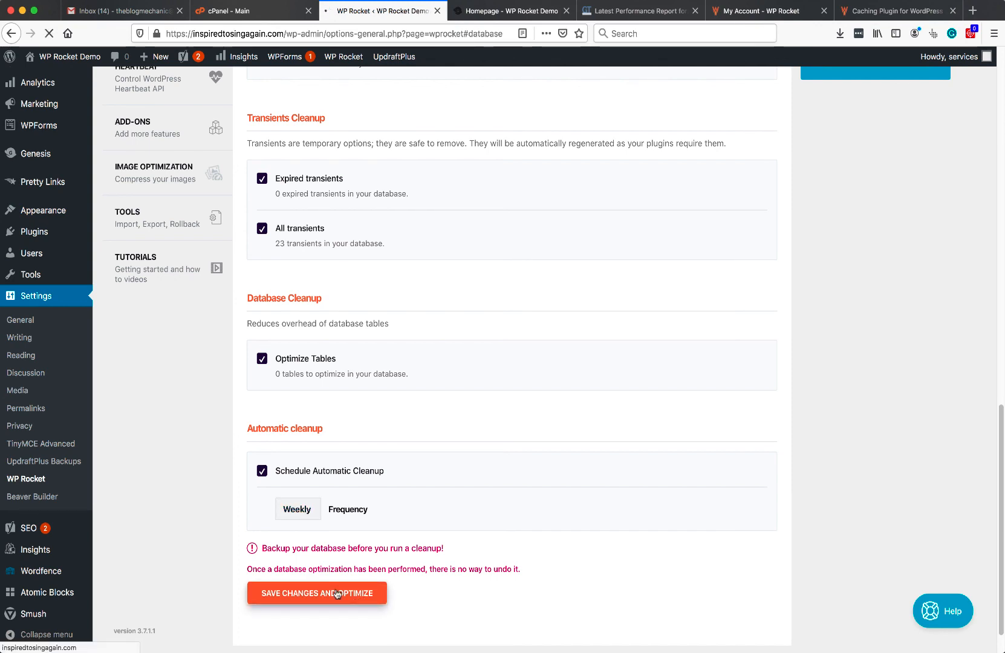
{"action": "scroll", "coordinate": [401, 492], "scroll_direction": "down", "scroll_amount": 6}
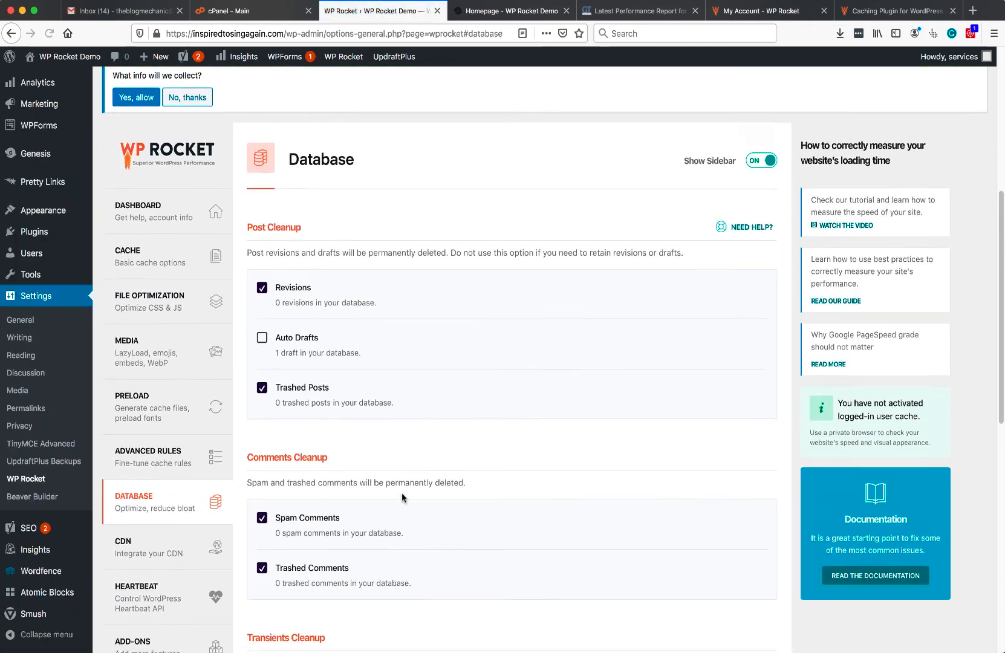
{"action": "scroll", "coordinate": [402, 493], "scroll_direction": "down", "scroll_amount": 5}
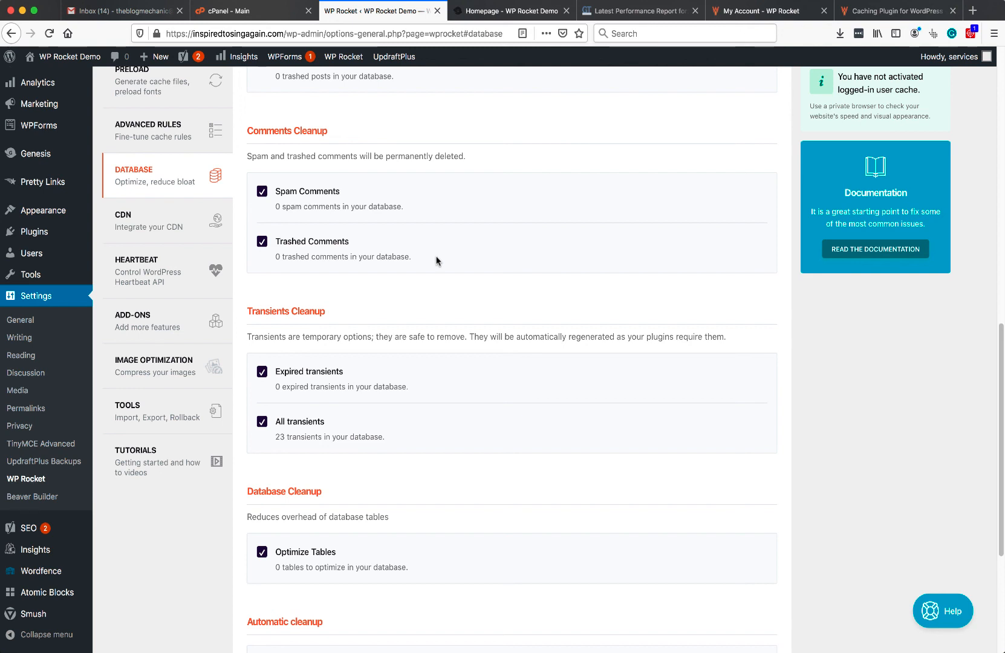
Step: In the Heartbeat settings, enable Control Heartbeat, keep the backend behavior on Reduce activity, and save the changes
{"action": "left_click", "coordinate": [132, 274]}
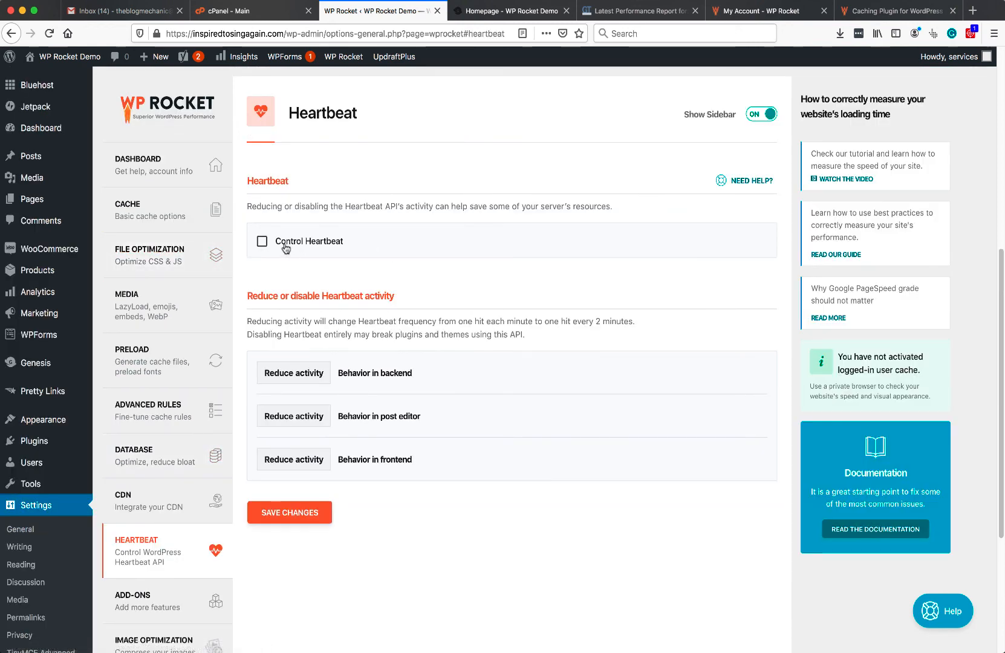
{"action": "left_click", "coordinate": [262, 242]}
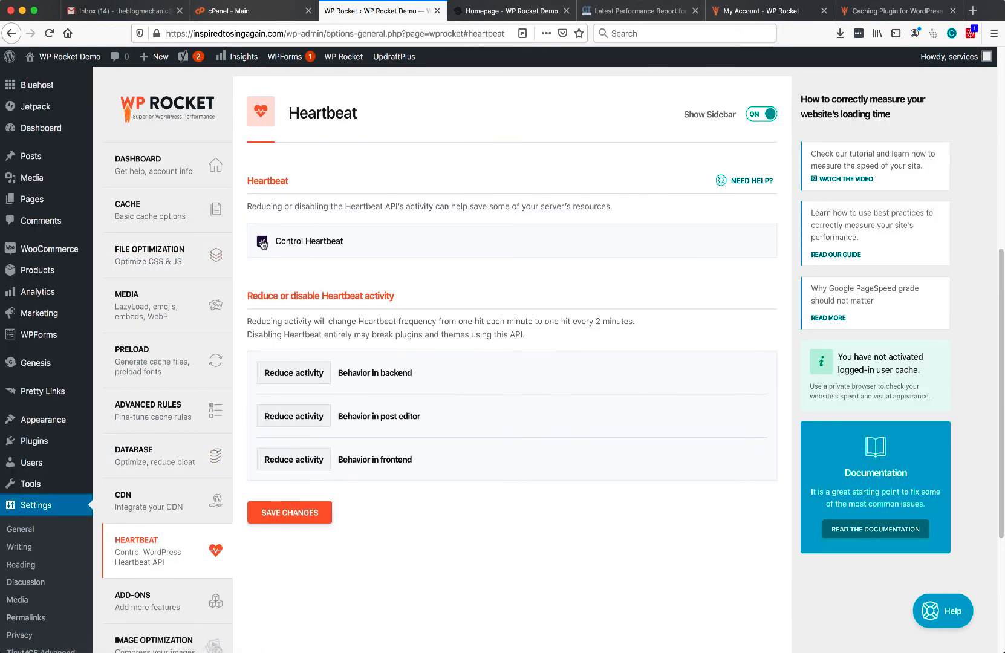
{"action": "scroll", "coordinate": [619, 312], "scroll_direction": "down", "scroll_amount": 2}
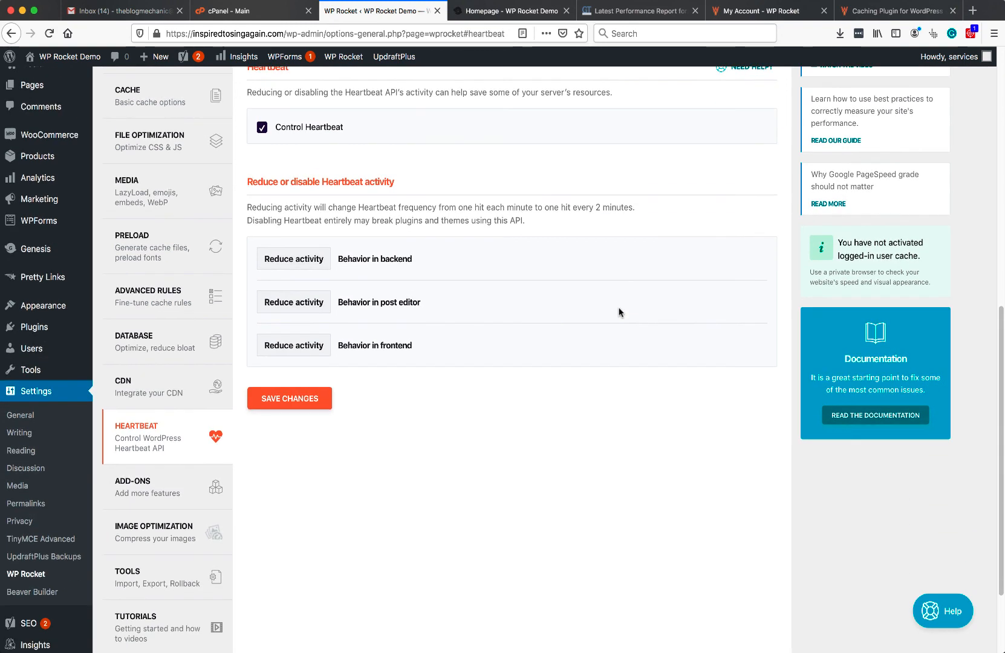
{"action": "left_click", "coordinate": [304, 263]}
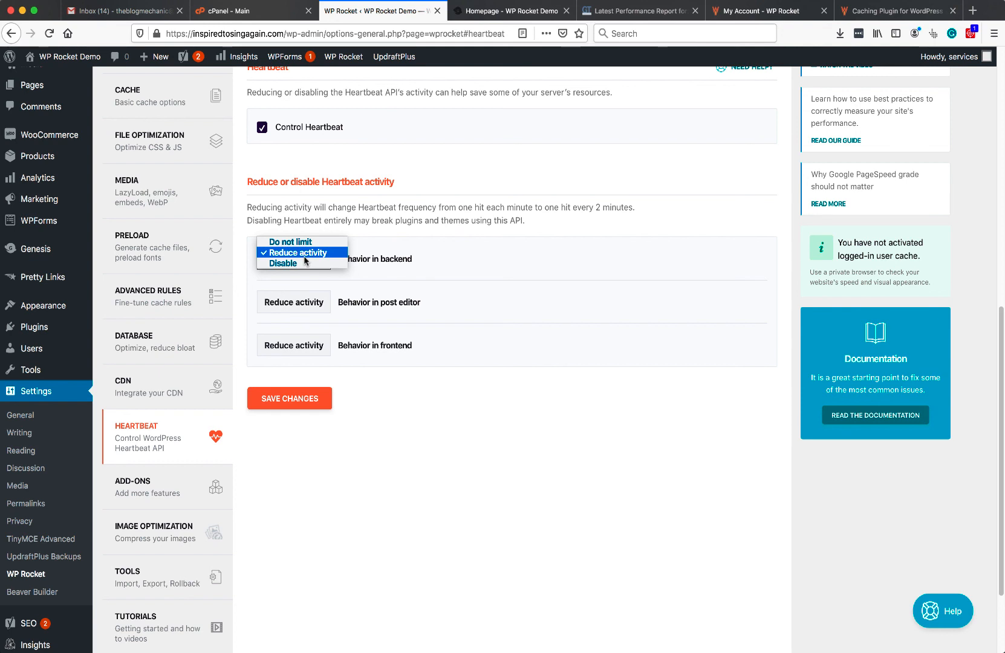
{"action": "left_click", "coordinate": [304, 257]}
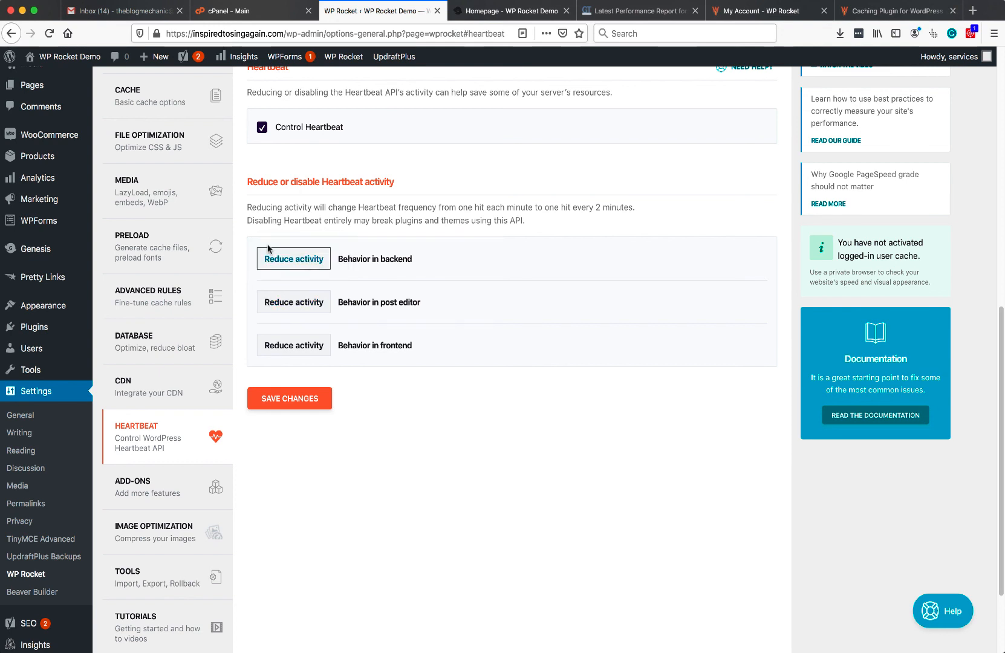
{"action": "left_click", "coordinate": [290, 398]}
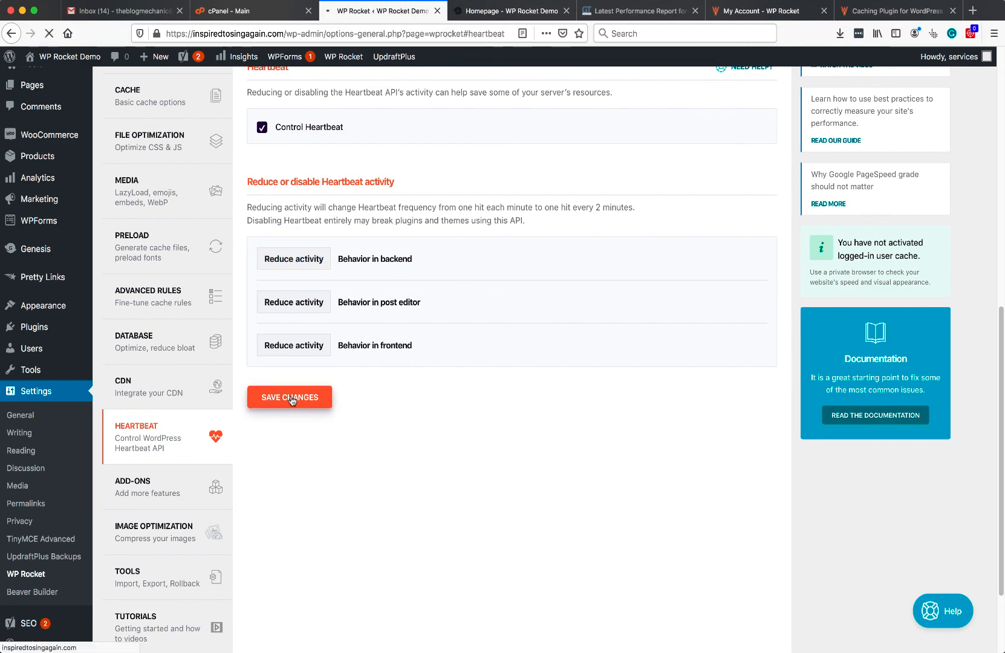
Step: In the WP Rocket Add-ons, turn on the Google Tracking and Facebook Pixel add-ons
{"action": "scroll", "coordinate": [290, 399], "scroll_direction": "down", "scroll_amount": 9}
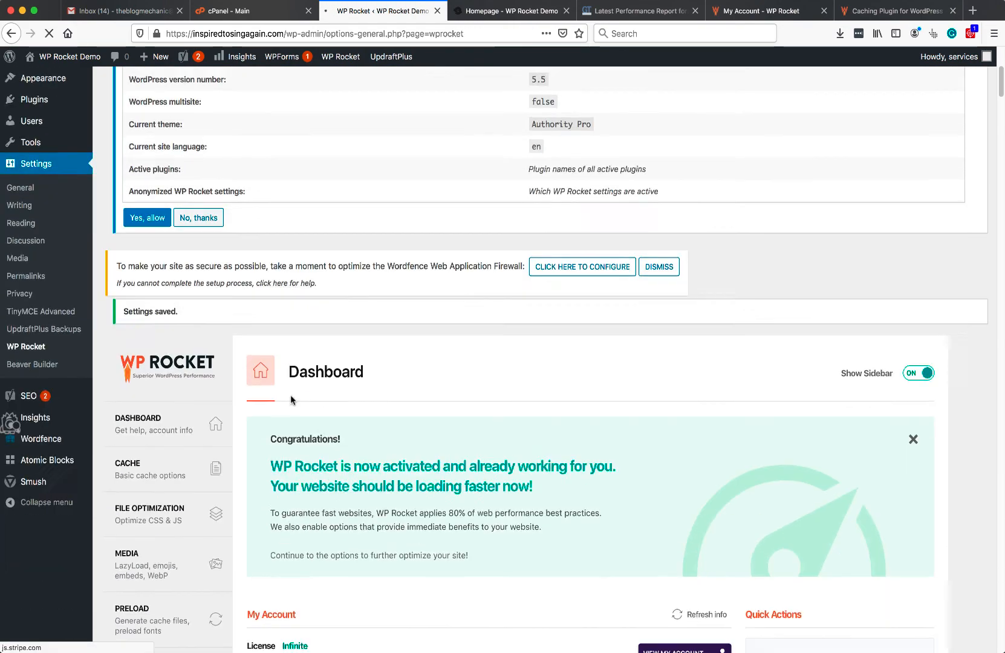
{"action": "scroll", "coordinate": [290, 399], "scroll_direction": "down", "scroll_amount": 5}
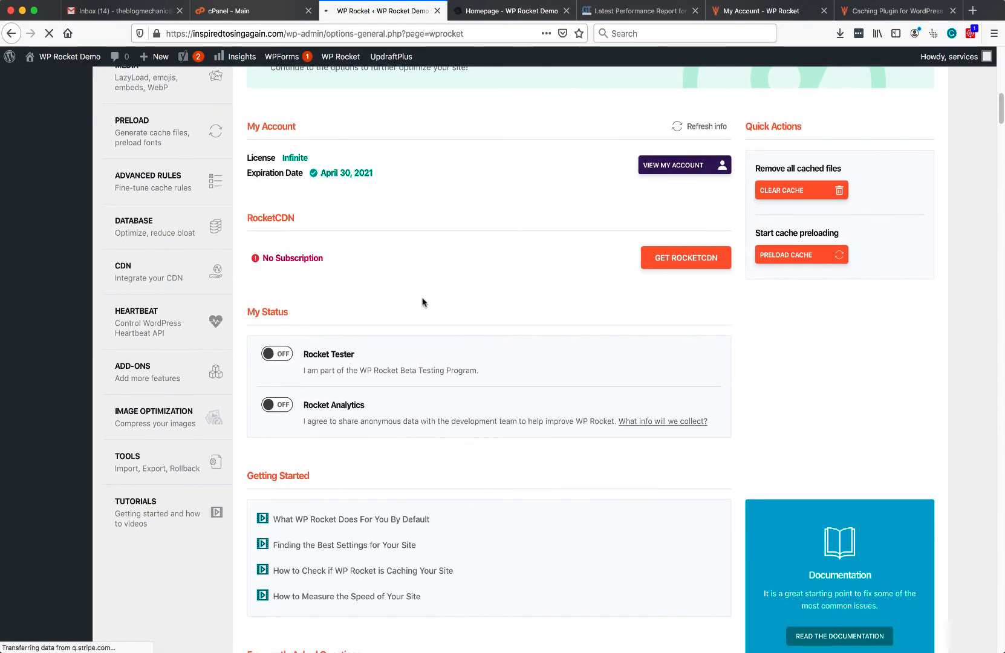
{"action": "left_click", "coordinate": [168, 382]}
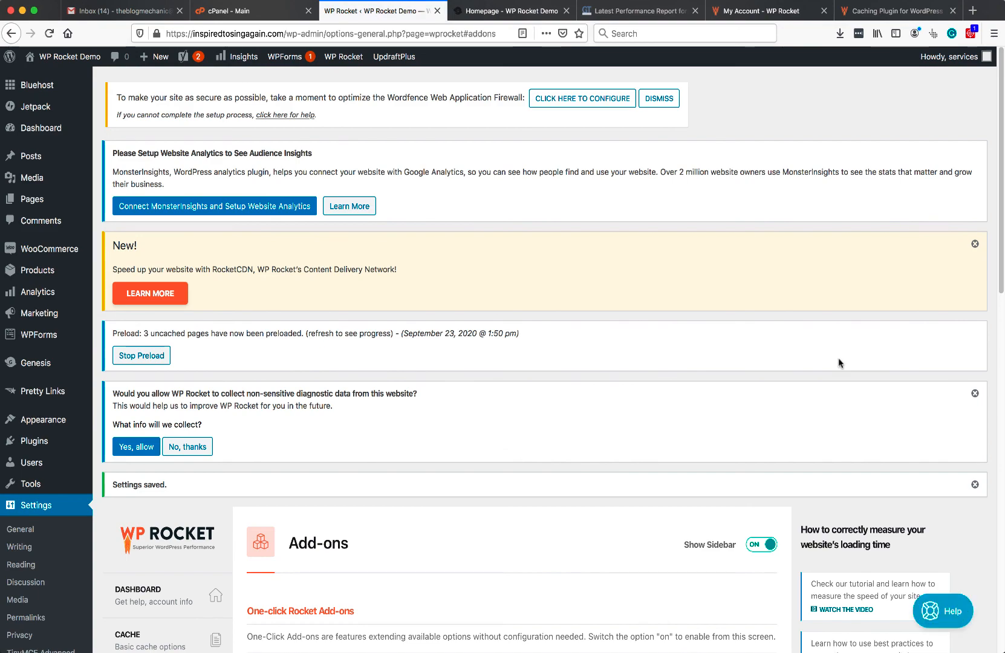
{"action": "scroll", "coordinate": [839, 362], "scroll_direction": "down", "scroll_amount": 2}
{"action": "scroll", "coordinate": [837, 358], "scroll_direction": "down", "scroll_amount": 5}
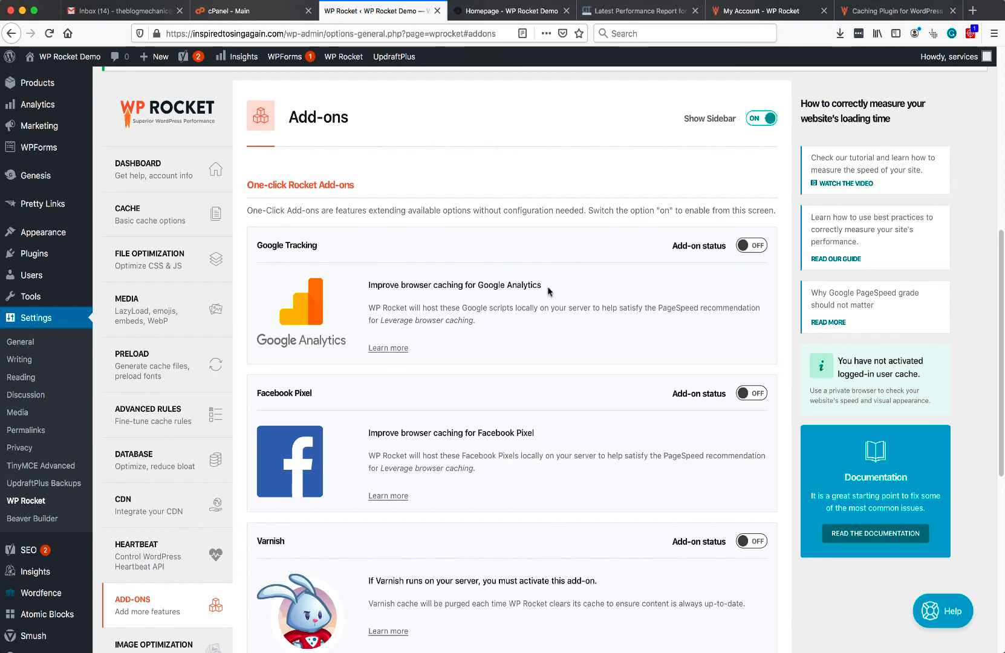
{"action": "left_click", "coordinate": [757, 246]}
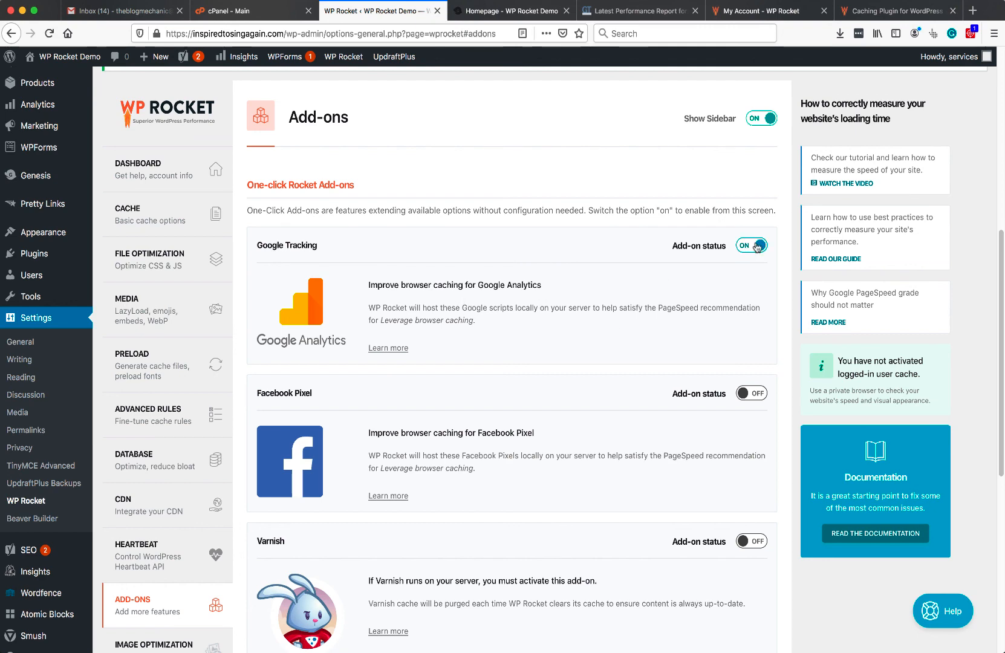
{"action": "scroll", "coordinate": [605, 321], "scroll_direction": "down", "scroll_amount": 3}
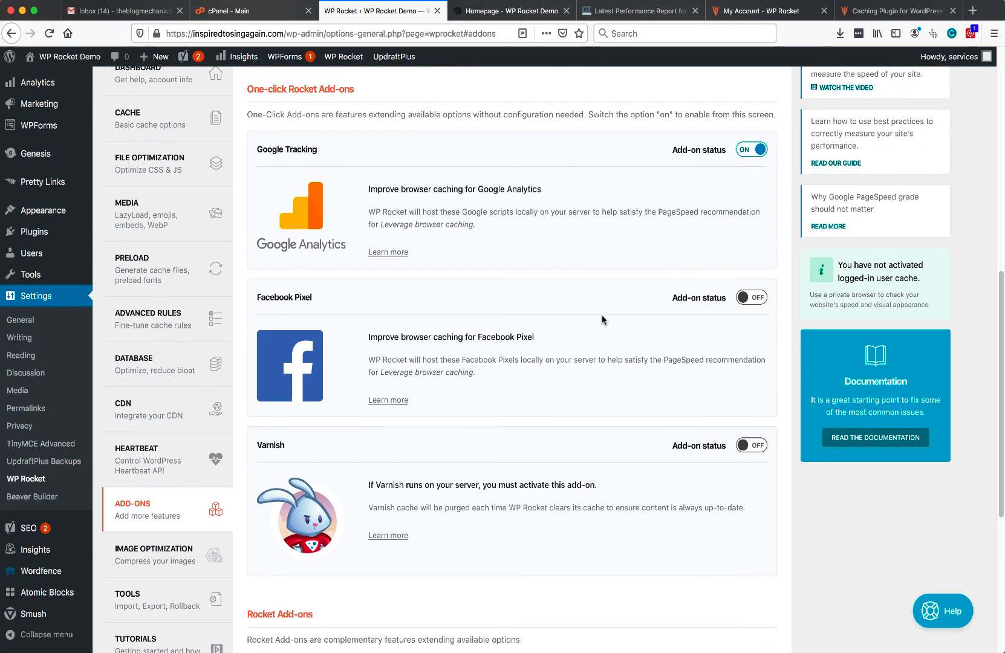
{"action": "left_click", "coordinate": [758, 299]}
Step: Review the Varnish, Cloudflare and Sucuri add-ons and the Imagify offer in the Image Optimization settings
{"action": "scroll", "coordinate": [525, 335], "scroll_direction": "down", "scroll_amount": 5}
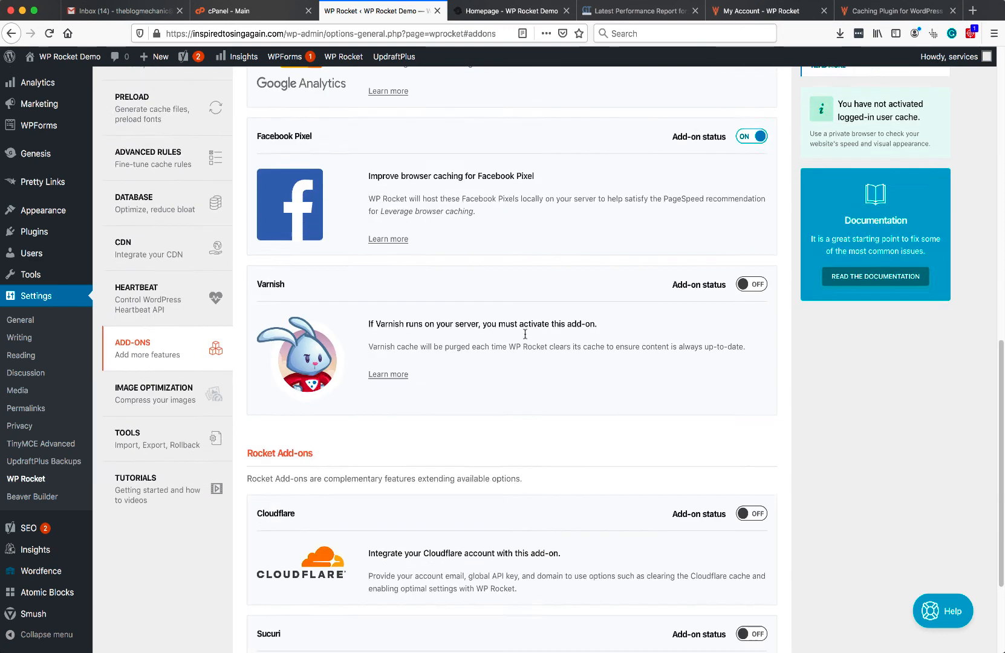
{"action": "scroll", "coordinate": [525, 333], "scroll_direction": "down", "scroll_amount": 1}
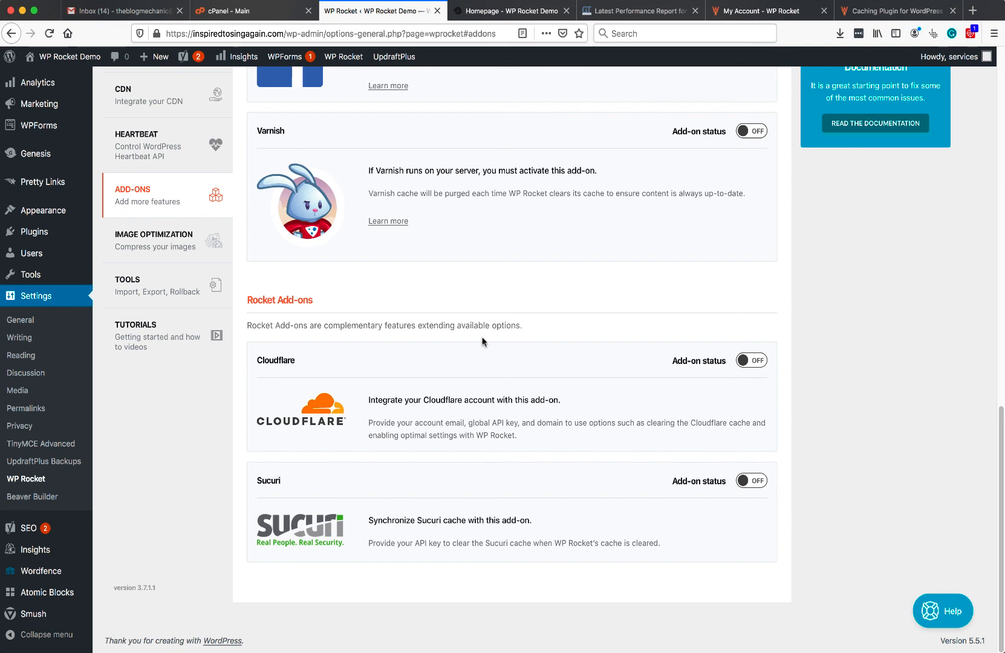
{"action": "left_click", "coordinate": [182, 241]}
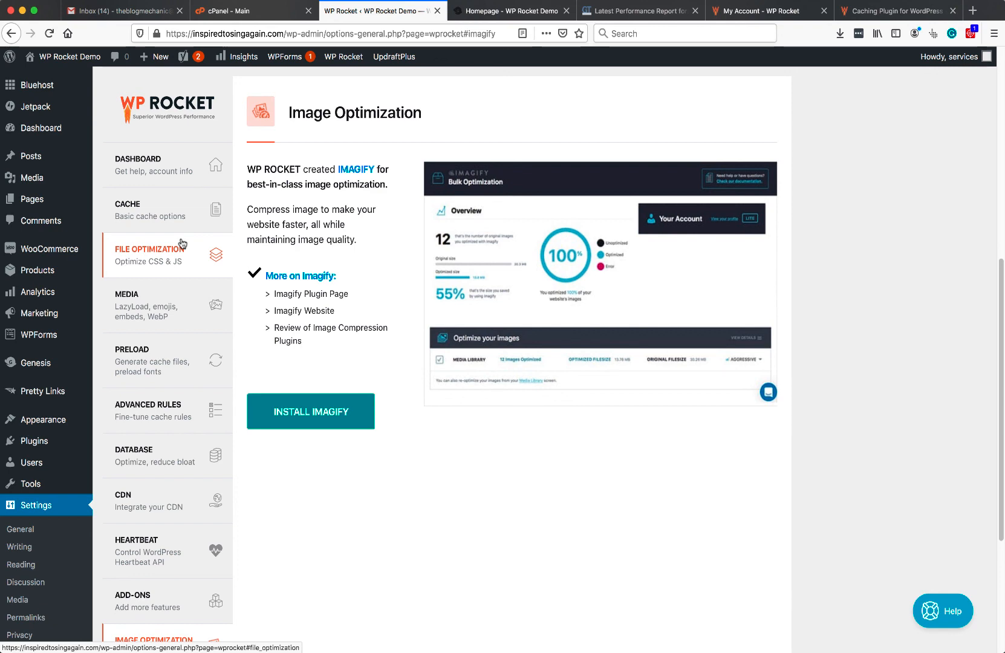
{"action": "scroll", "coordinate": [180, 334], "scroll_direction": "down", "scroll_amount": 4}
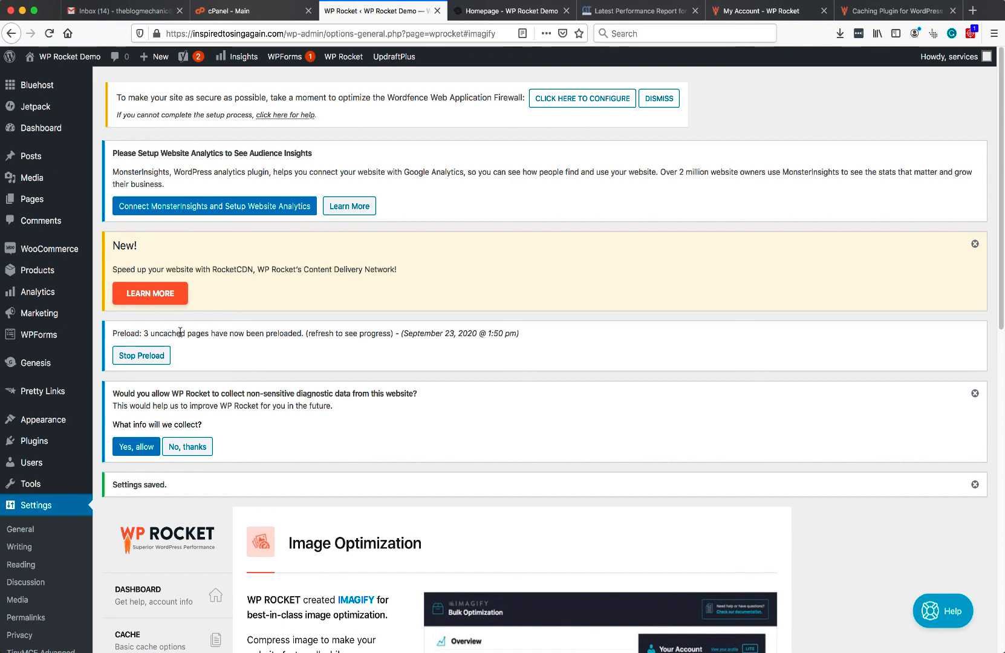
Step: Clear the WP Rocket cache, and switch to the GTmetrix report to re-test the demo site's performance
{"action": "mouse_move", "coordinate": [340, 61]}
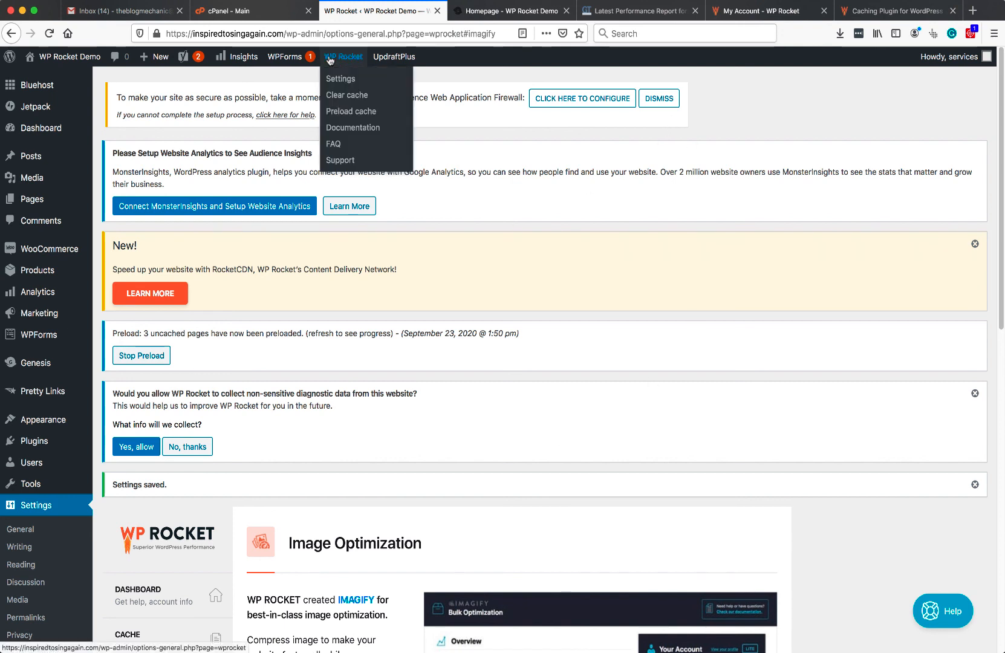
{"action": "left_click", "coordinate": [348, 97]}
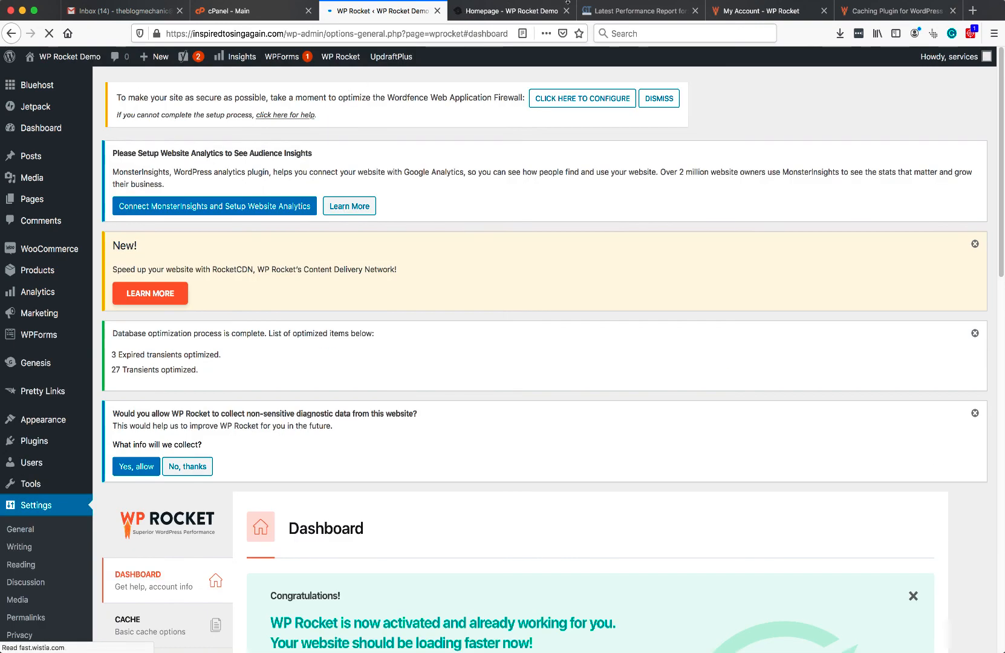
{"action": "left_click", "coordinate": [624, 11]}
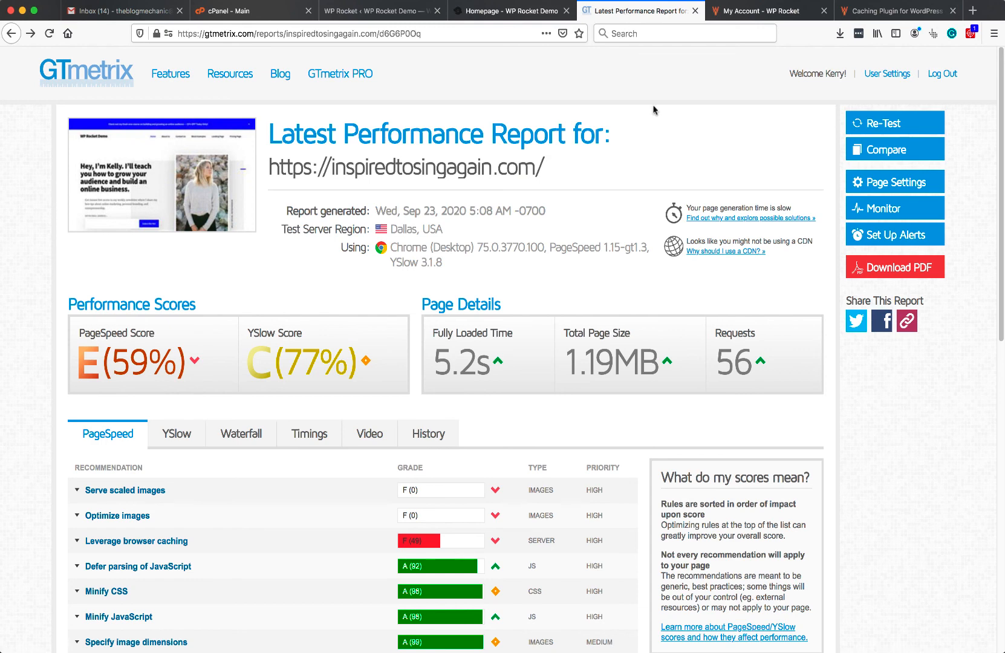
{"action": "left_click", "coordinate": [890, 129]}
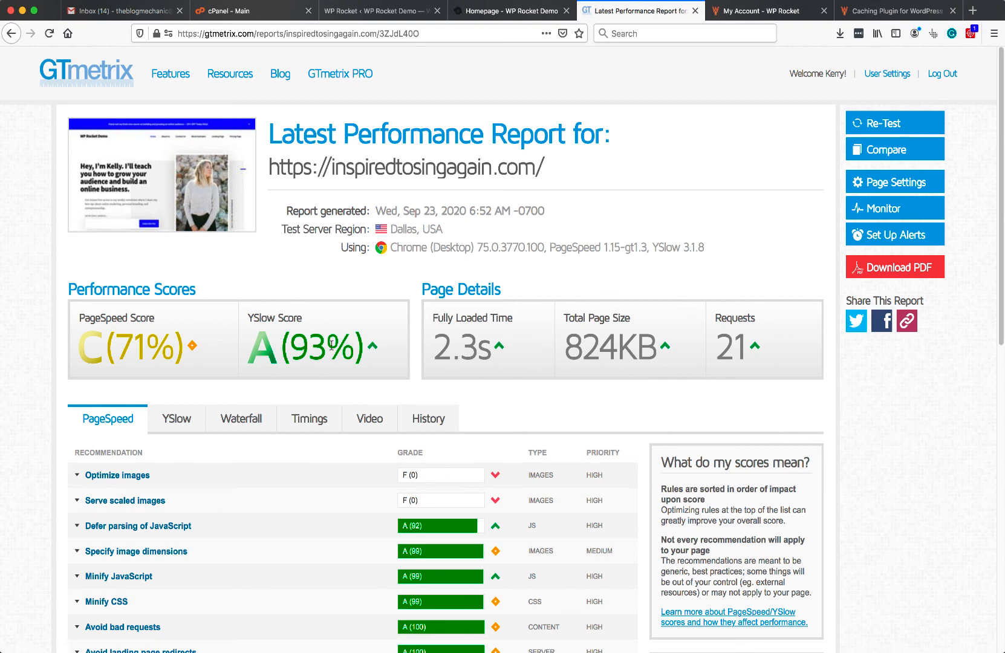
Step: Examine the details of the Serve scaled images and Optimize images recommendations in the new PageSpeed report
{"action": "scroll", "coordinate": [331, 345], "scroll_direction": "down", "scroll_amount": 3}
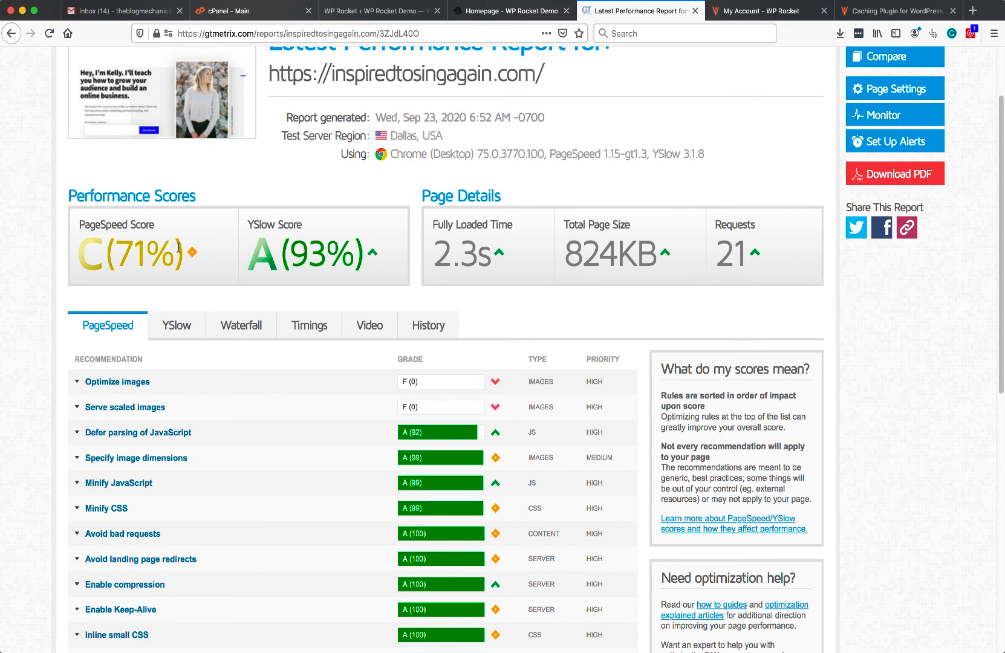
{"action": "scroll", "coordinate": [179, 248], "scroll_direction": "down", "scroll_amount": 3}
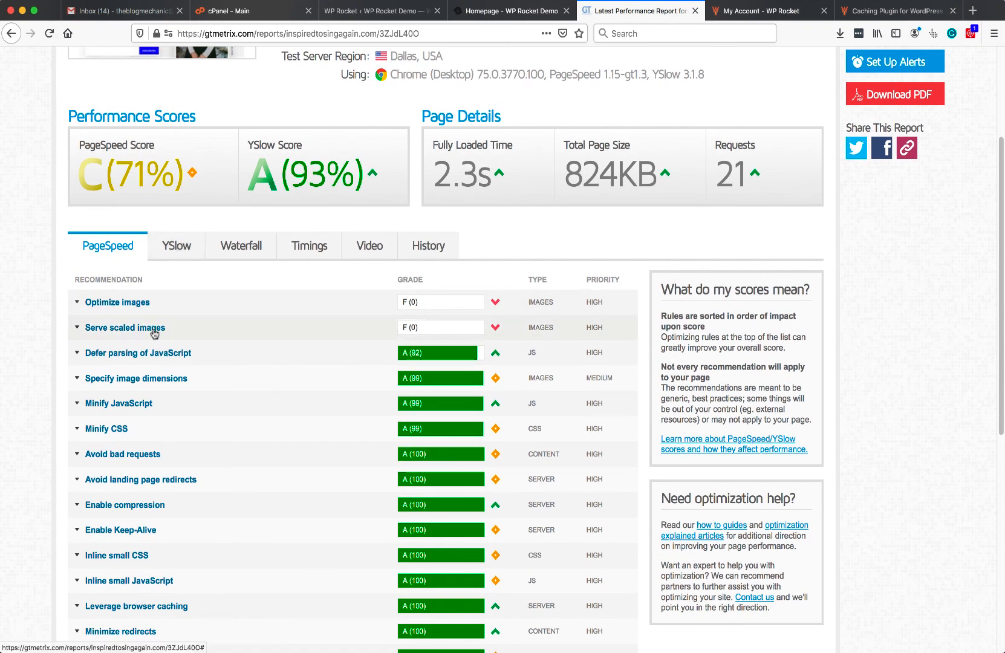
{"action": "left_click", "coordinate": [498, 332]}
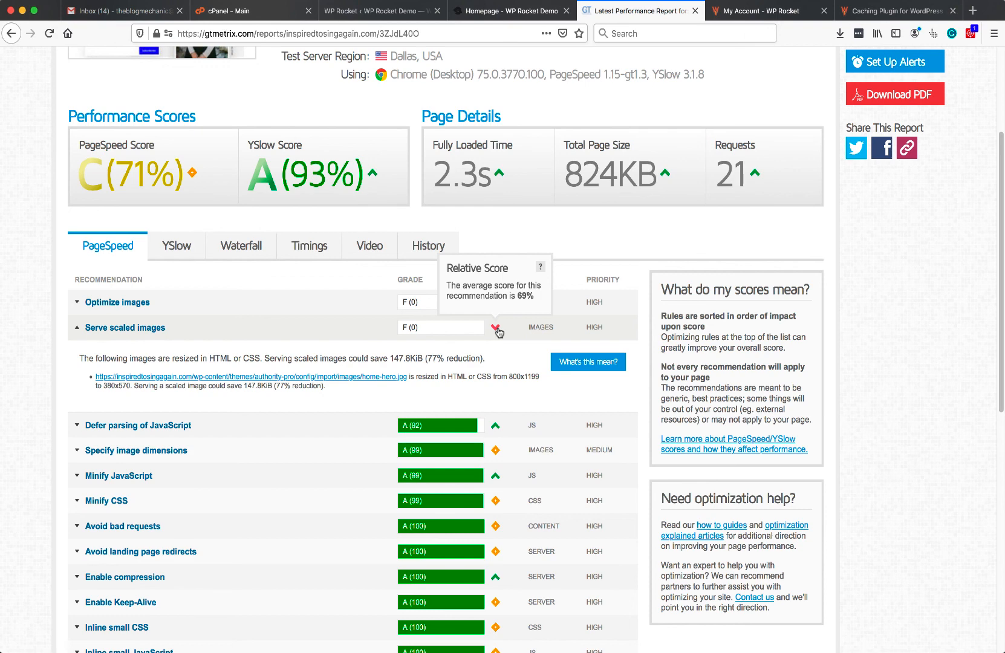
{"action": "left_click", "coordinate": [498, 331]}
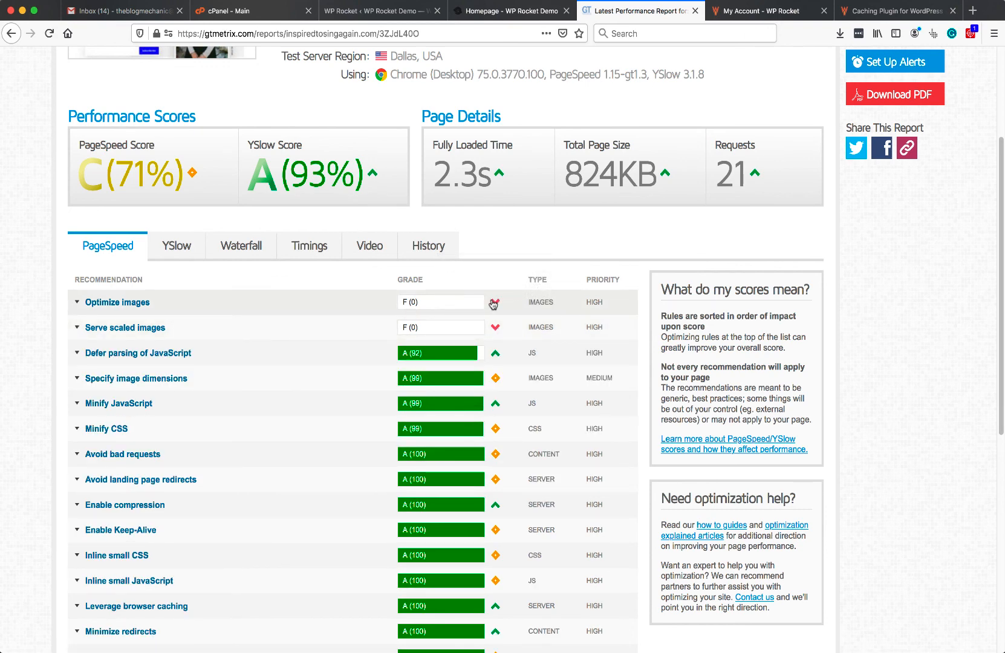
{"action": "left_click", "coordinate": [493, 303]}
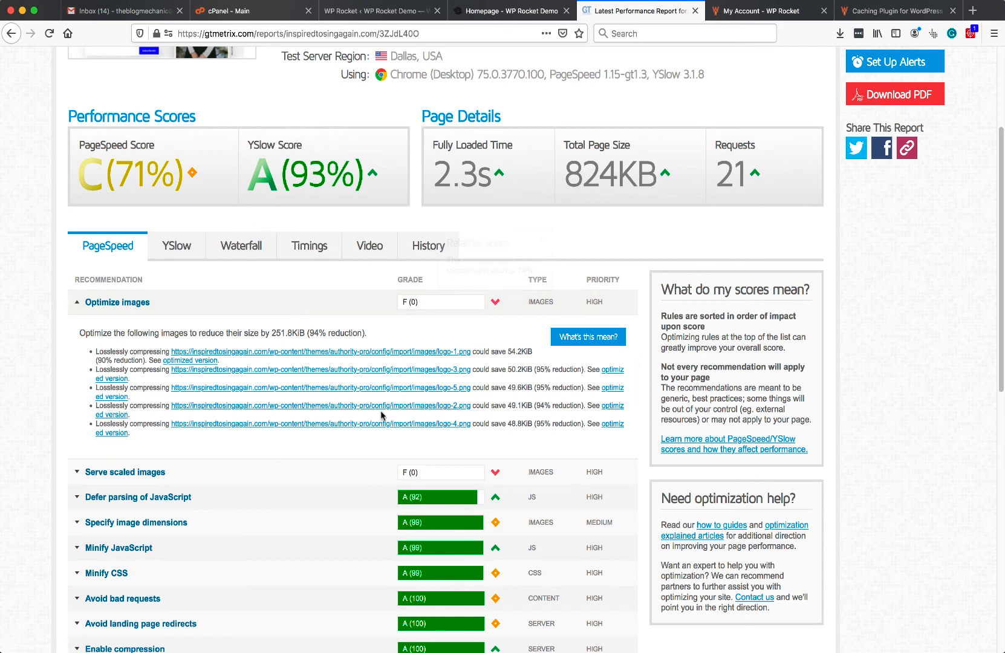
{"action": "left_click", "coordinate": [496, 302]}
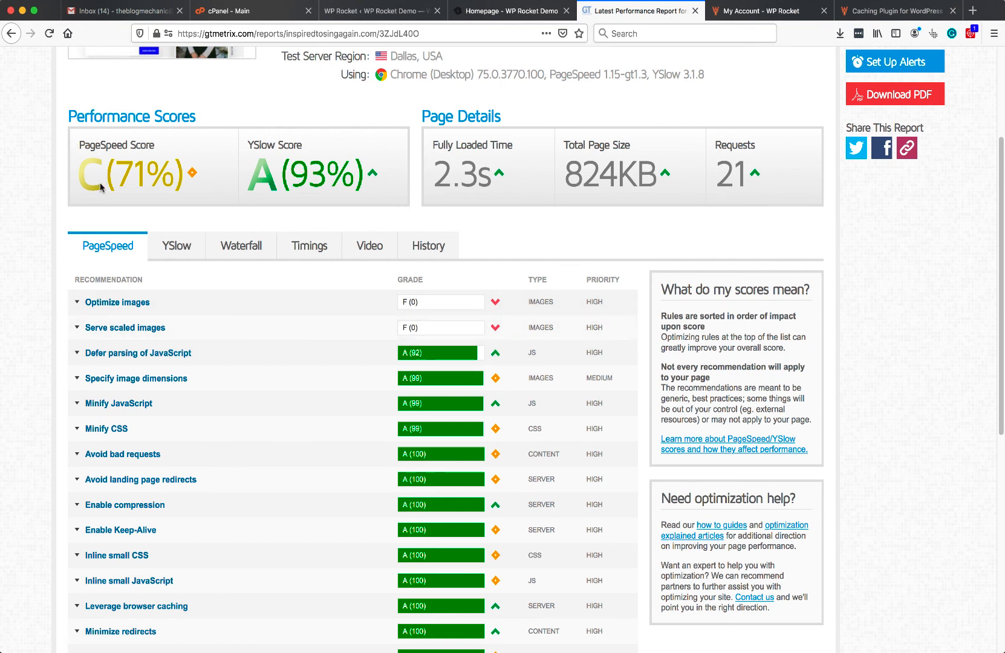
{"action": "scroll", "coordinate": [100, 187], "scroll_direction": "up", "scroll_amount": 1}
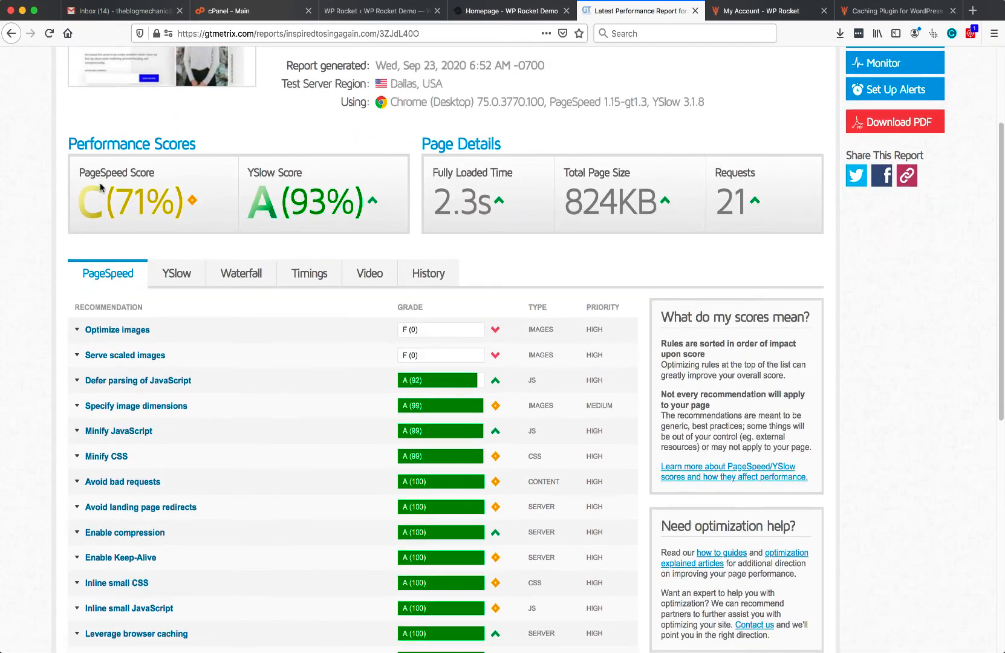
{"action": "scroll", "coordinate": [100, 187], "scroll_direction": "down", "scroll_amount": 2}
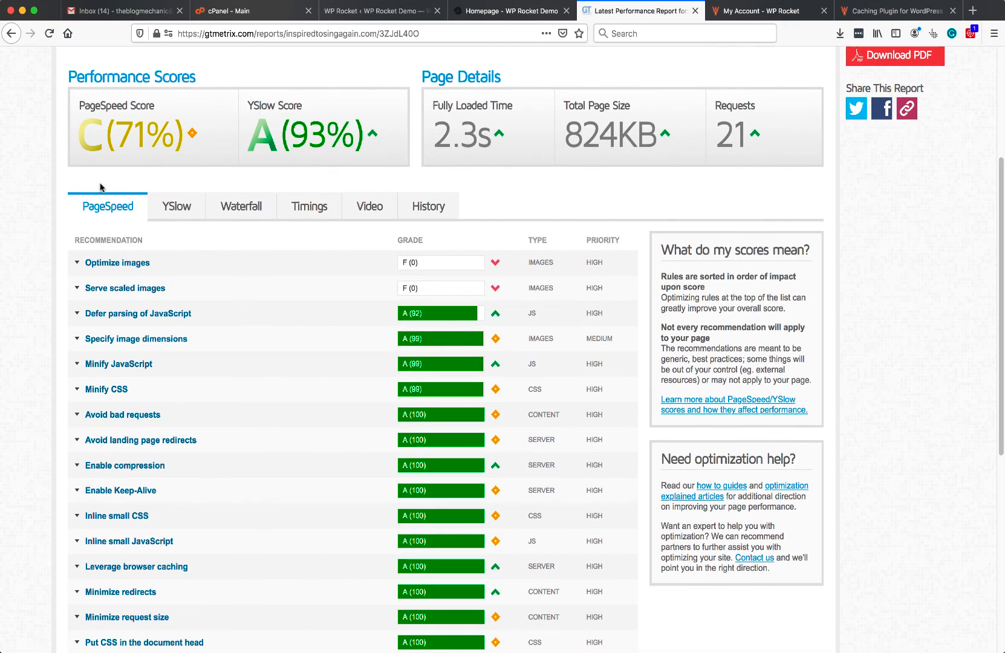